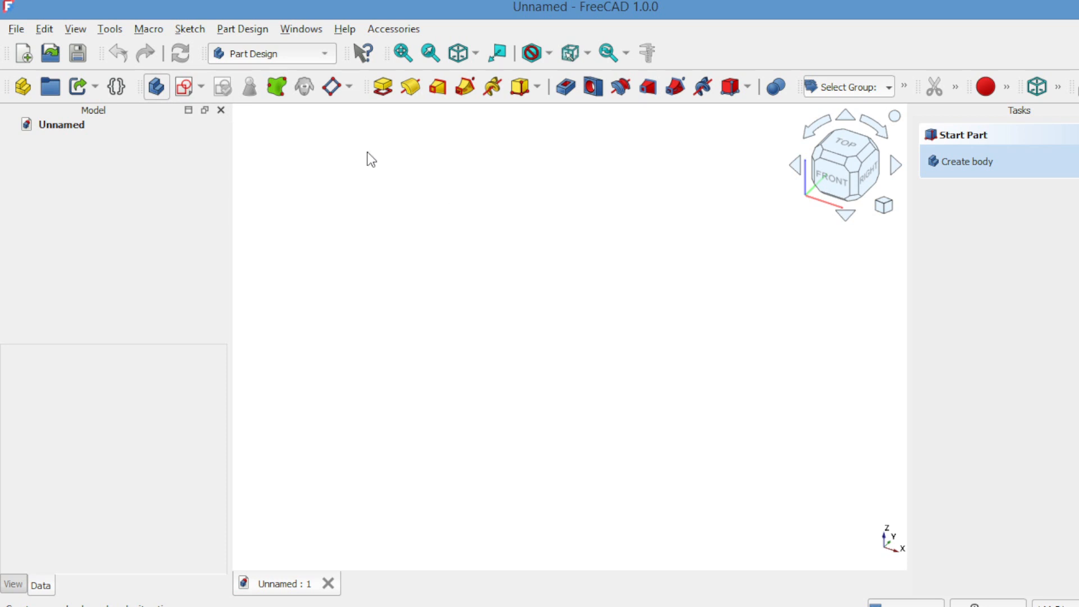
Create a new sketch attached to the XY plane of a new body
left_click(185, 89)
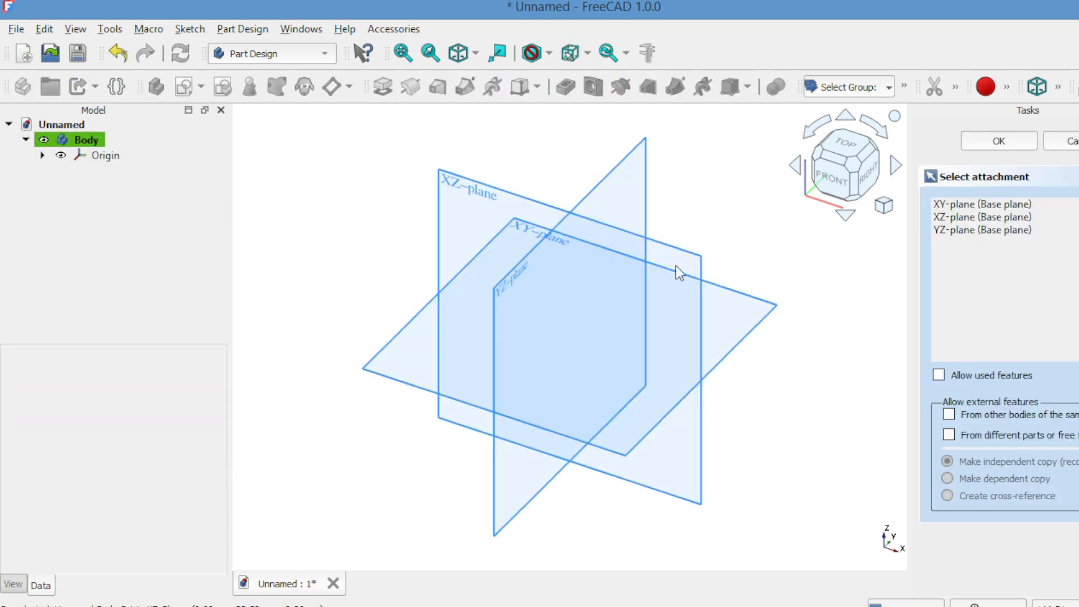
left_click(941, 204)
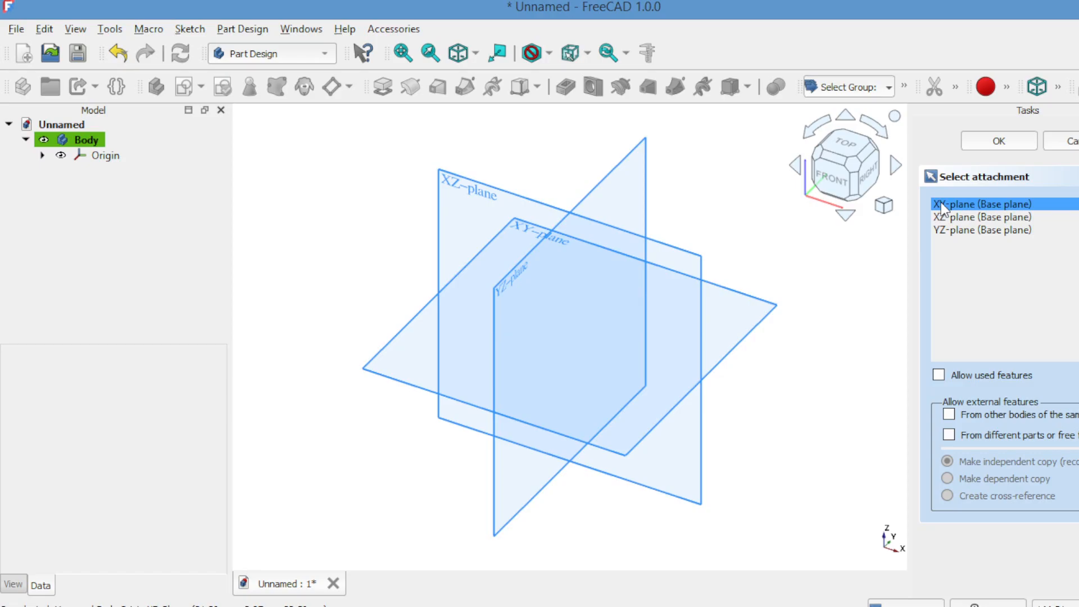
left_click(974, 142)
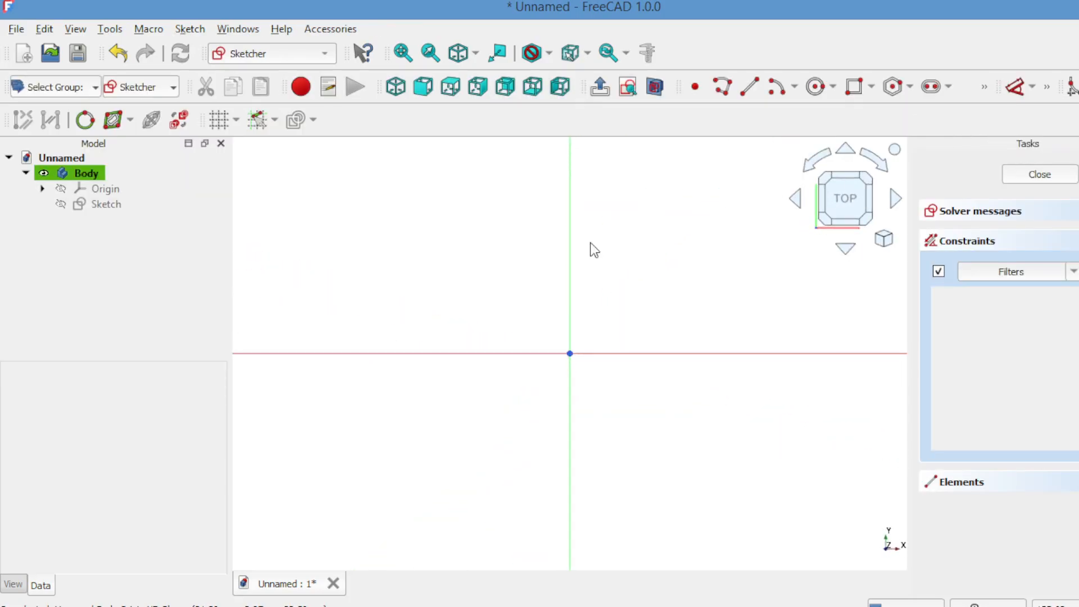
Draw a rectangle of about 111.49 × 48.91 mm around the origin
left_click(854, 90)
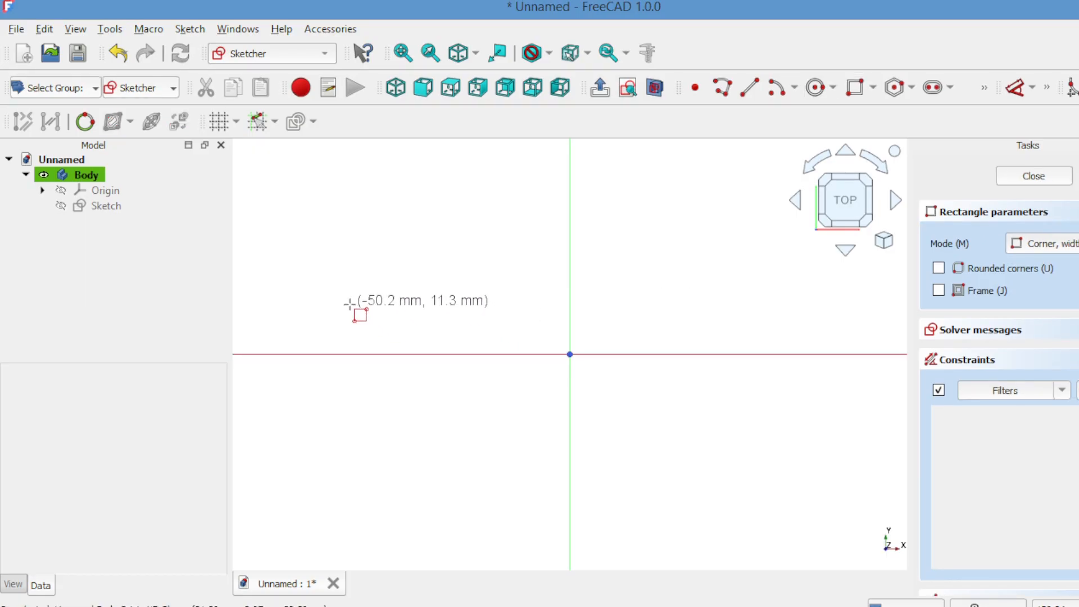
left_click(330, 281)
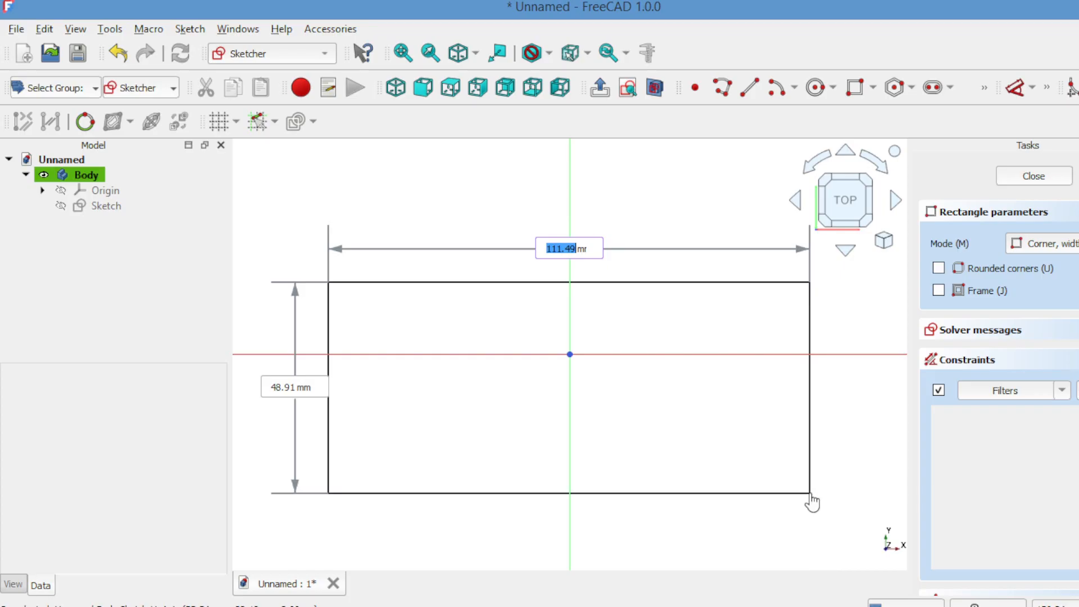
left_click(810, 493)
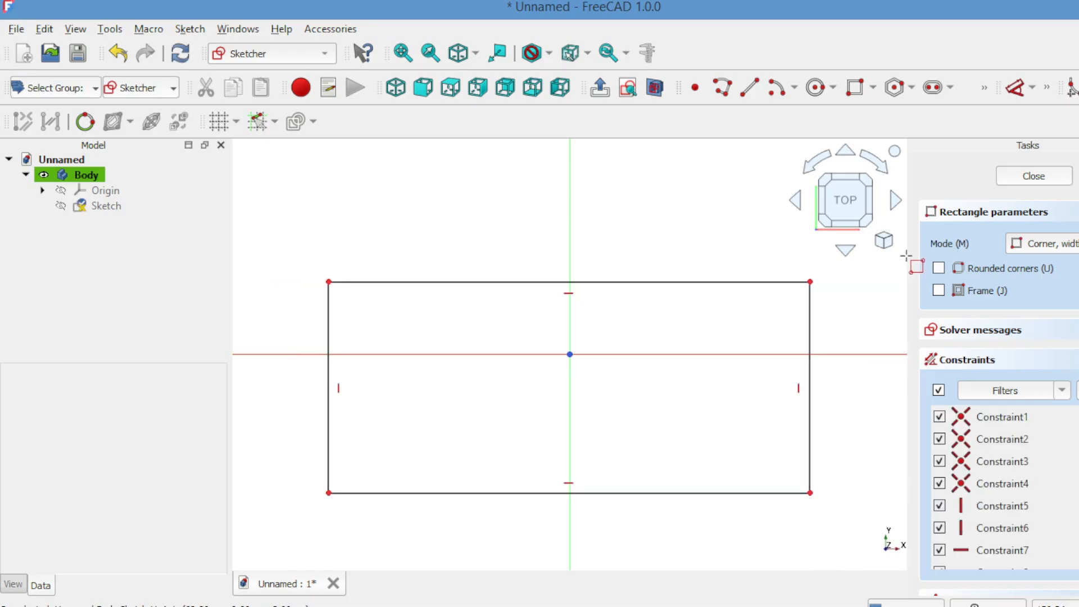
Close the sketch and pad the rectangle 2 mm thick into a flat plate
left_click(1013, 178)
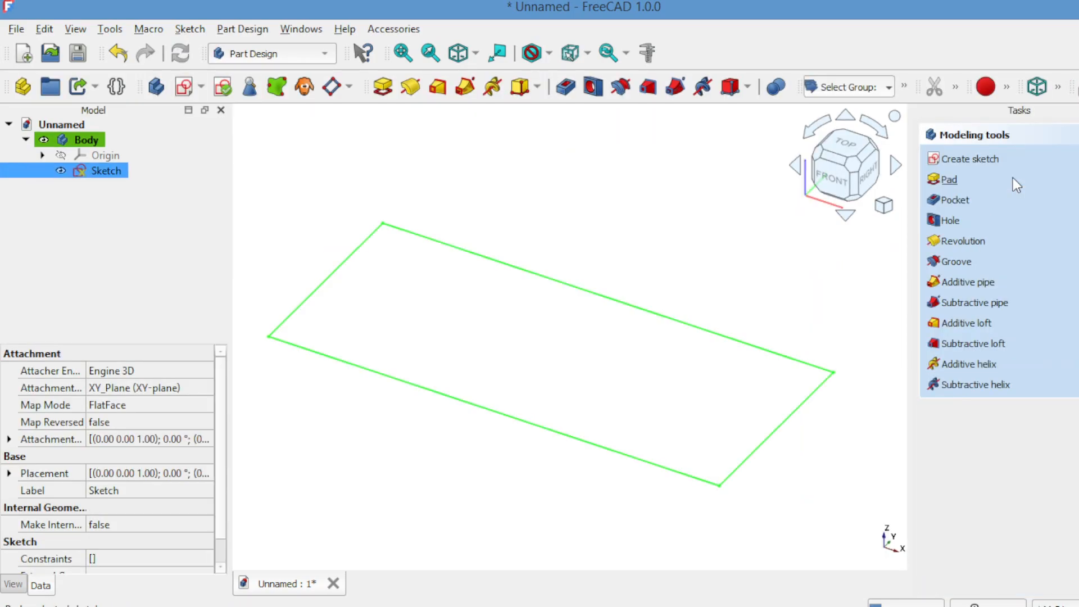
left_click(940, 181)
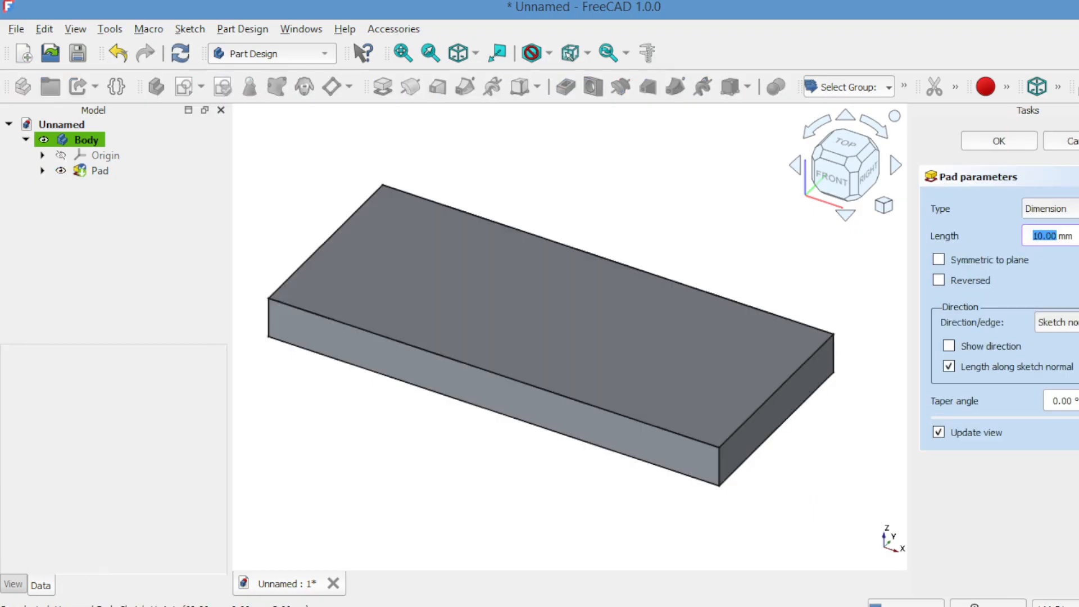
key("Down")
key("Down")
key("Down")
key("Down")
key("Down")
key("Down")
key("Down")
key("Down")
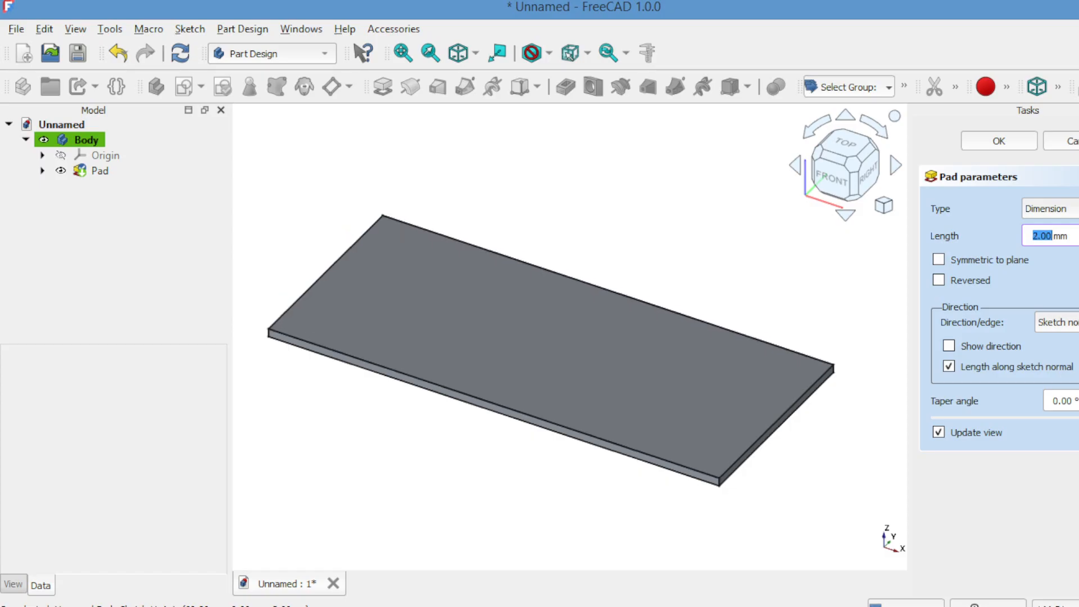
left_click(1015, 137)
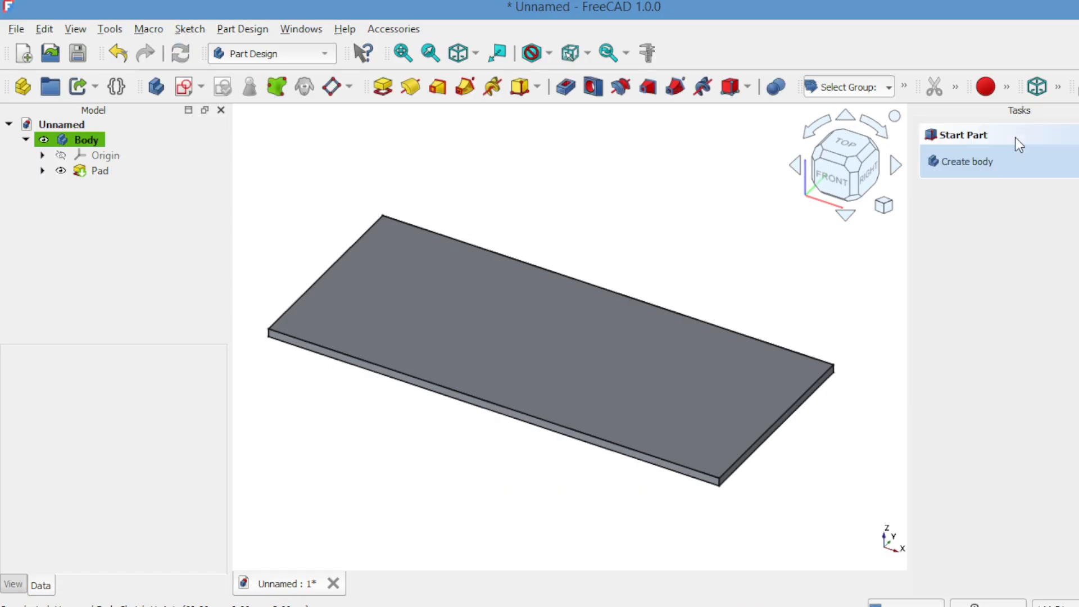
left_click(560, 324)
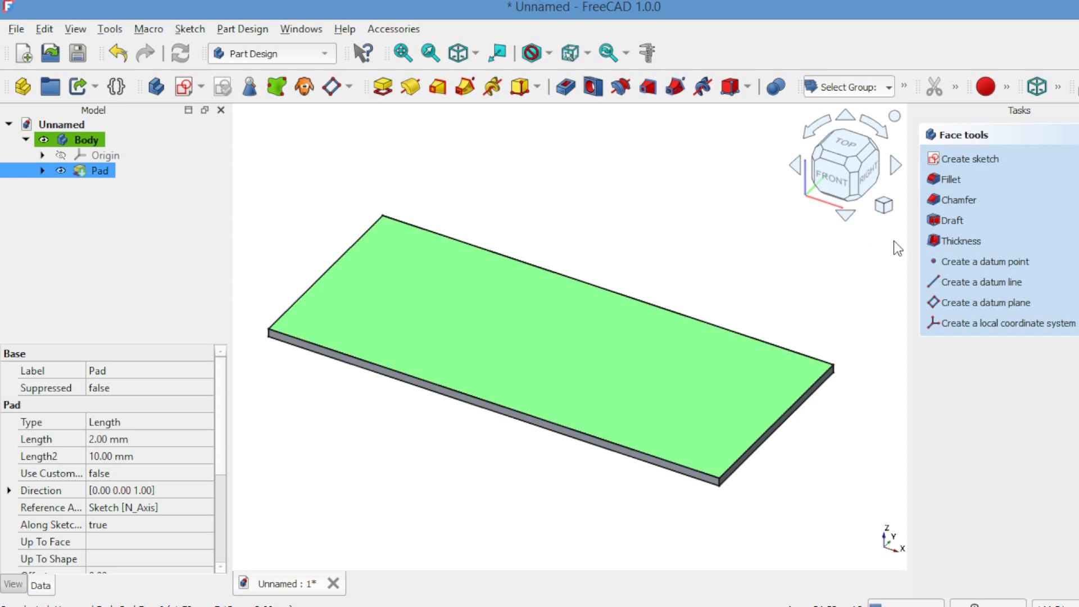
Chamfer the top face edges with type Two distances, sizes 1 mm and 3 mm
left_click(948, 199)
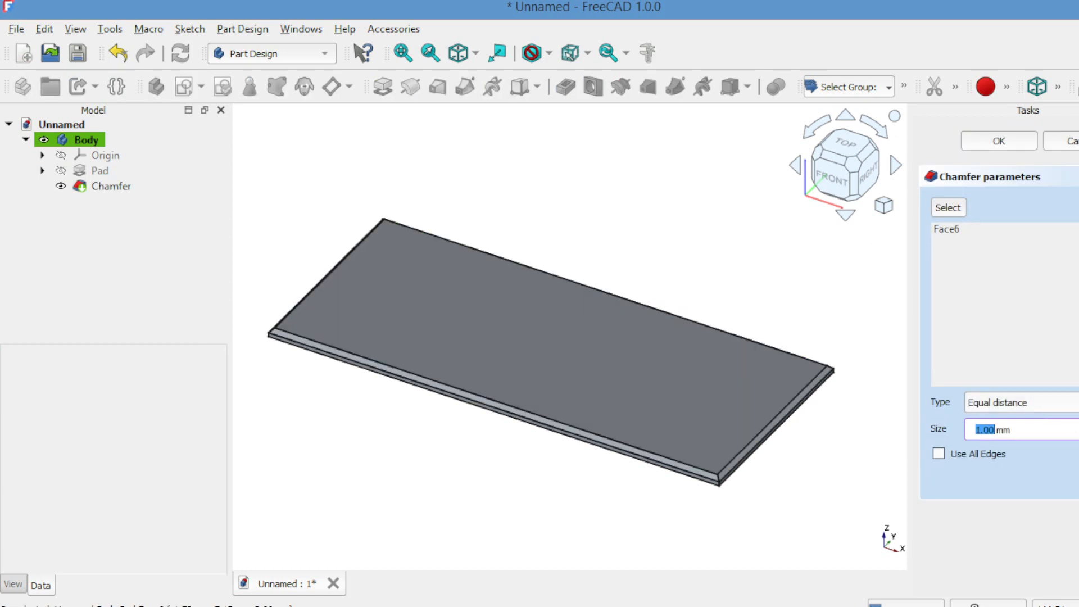
left_click(1073, 403)
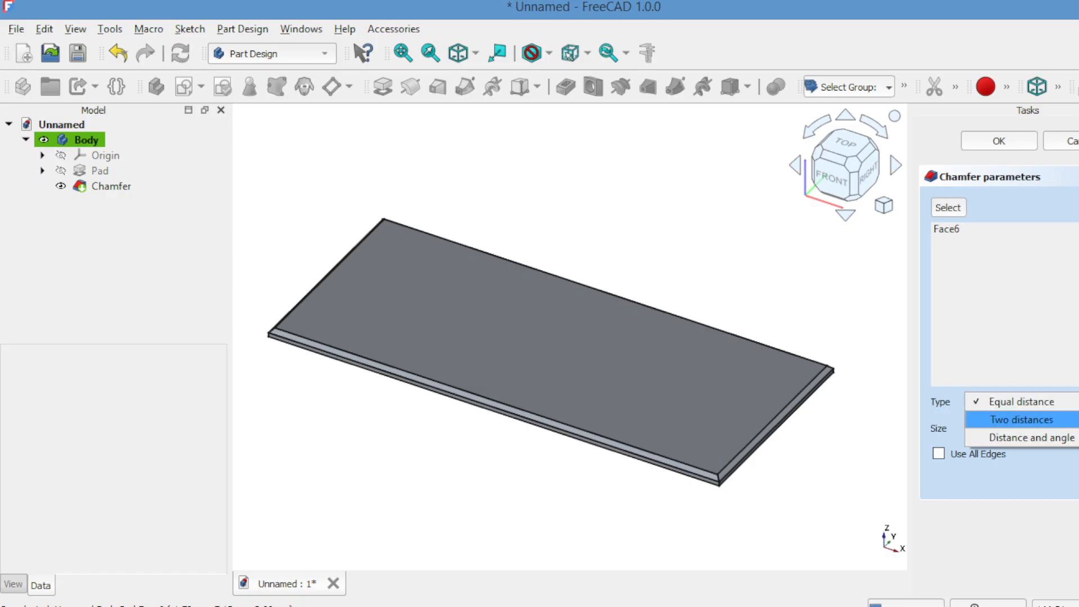
left_click(1071, 420)
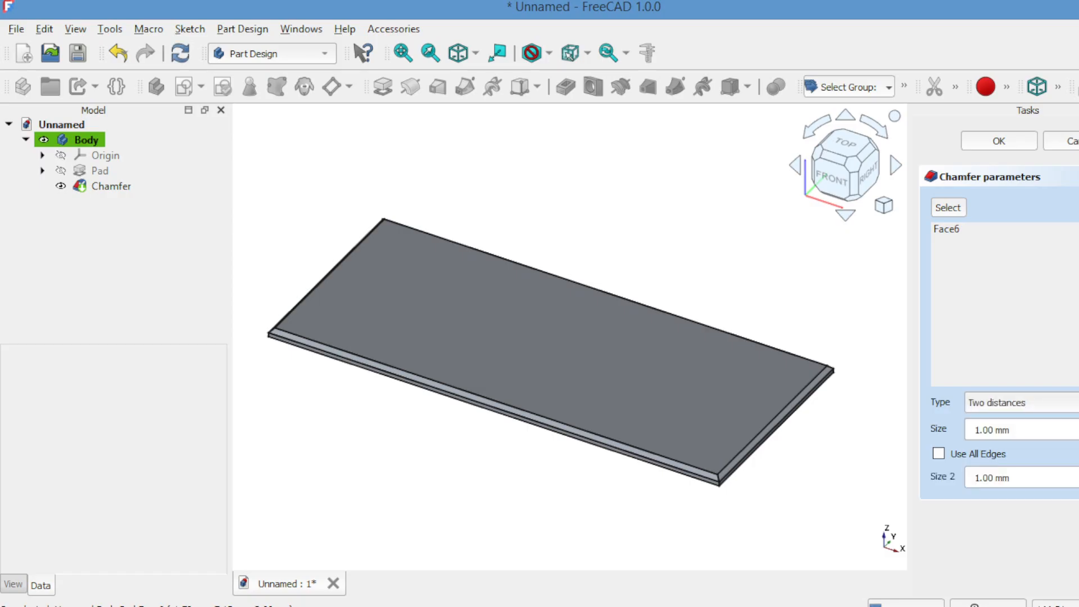
left_click(1078, 427)
left_click(1078, 426)
left_click(1078, 426)
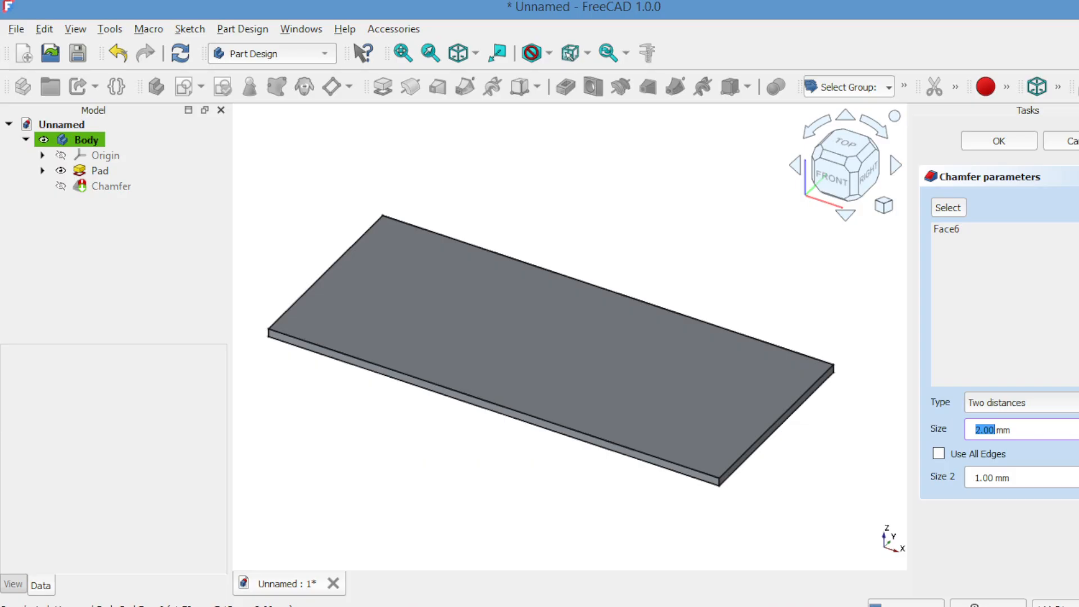
left_click(1078, 433)
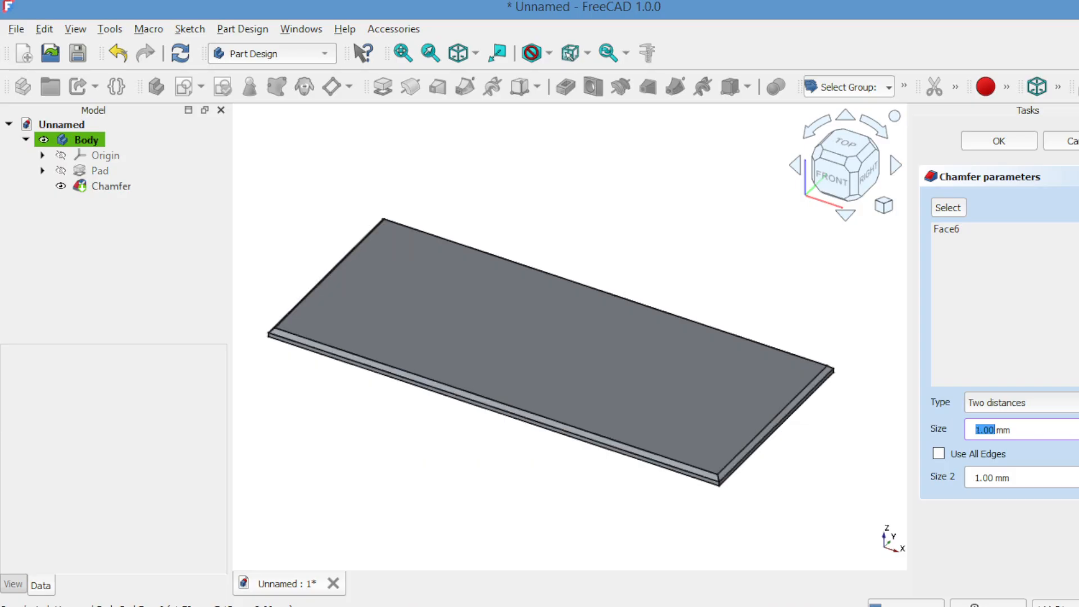
left_click(1078, 473)
left_click(1078, 474)
left_click(1078, 474)
left_click(1078, 474)
left_click(1078, 474)
left_click(1078, 474)
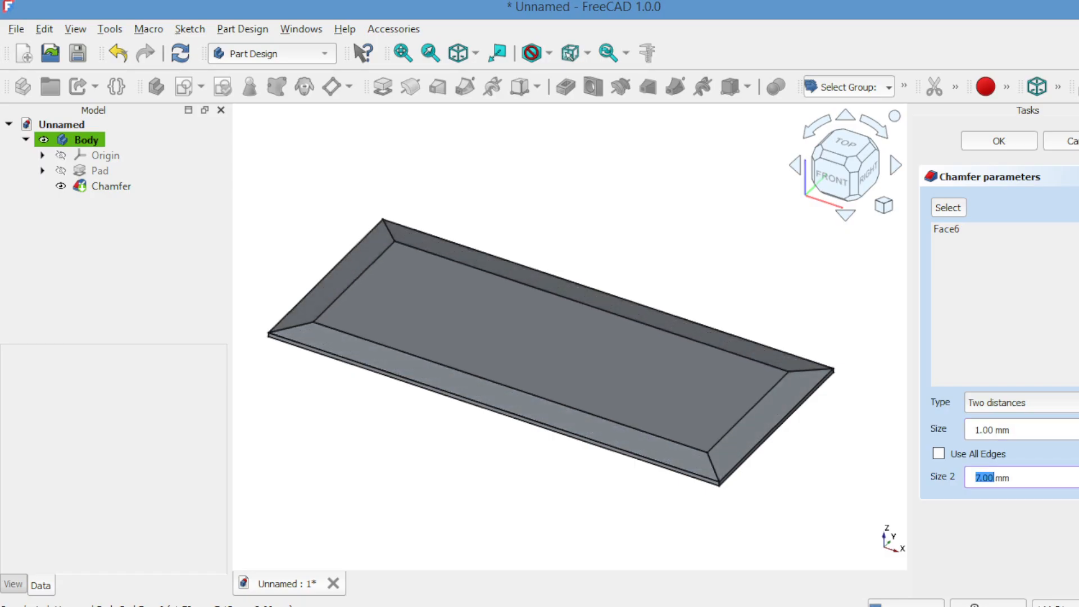
left_click(1078, 482)
left_click(1078, 482)
left_click(1078, 482)
left_click(1078, 482)
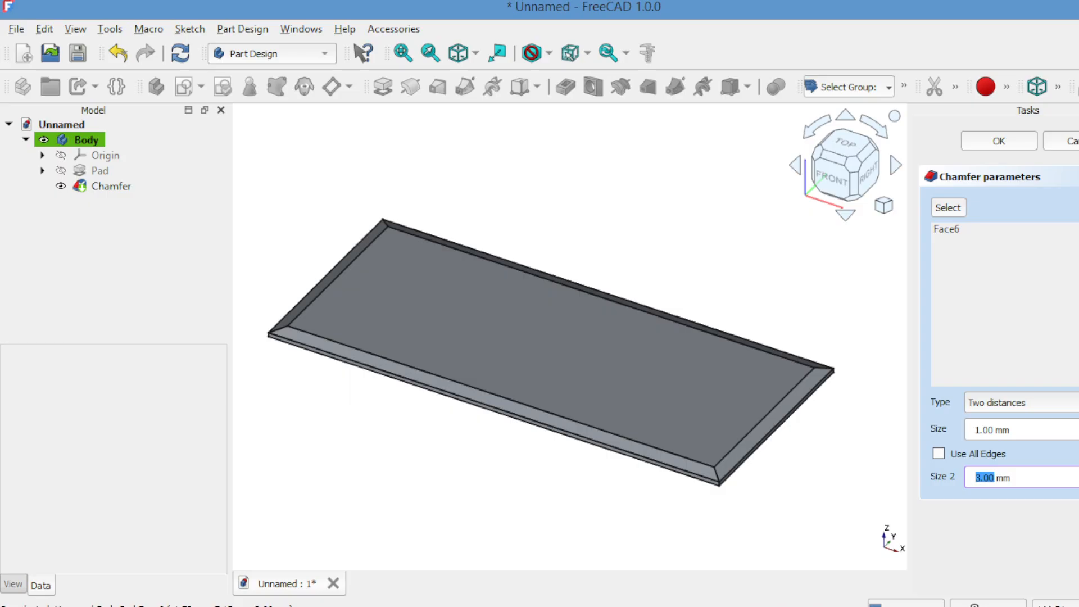
left_click(1078, 426)
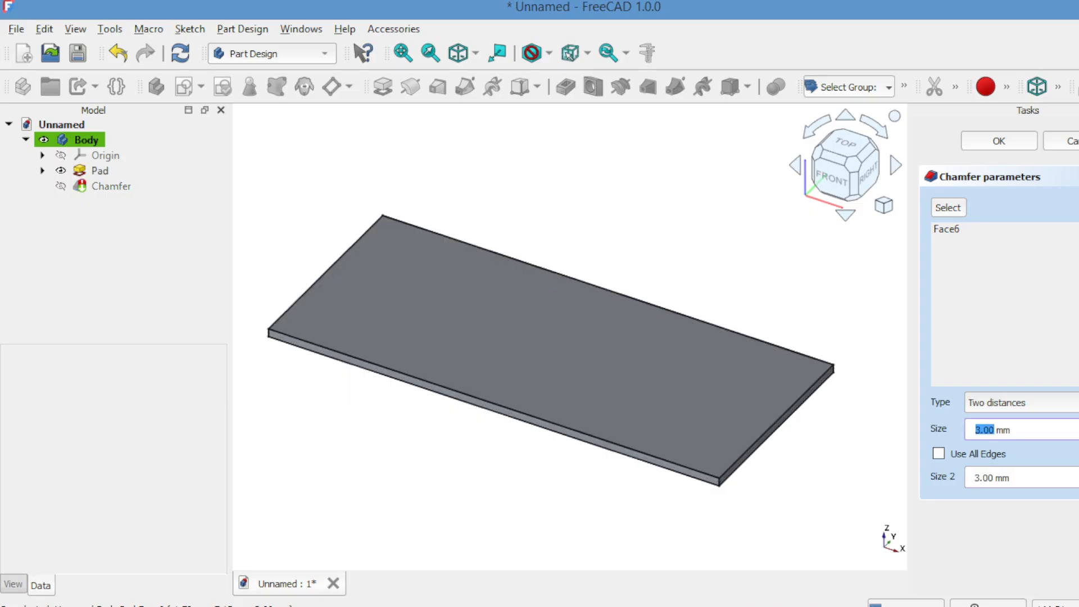
left_click(1078, 433)
left_click(1078, 434)
left_click(1078, 434)
left_click(1078, 425)
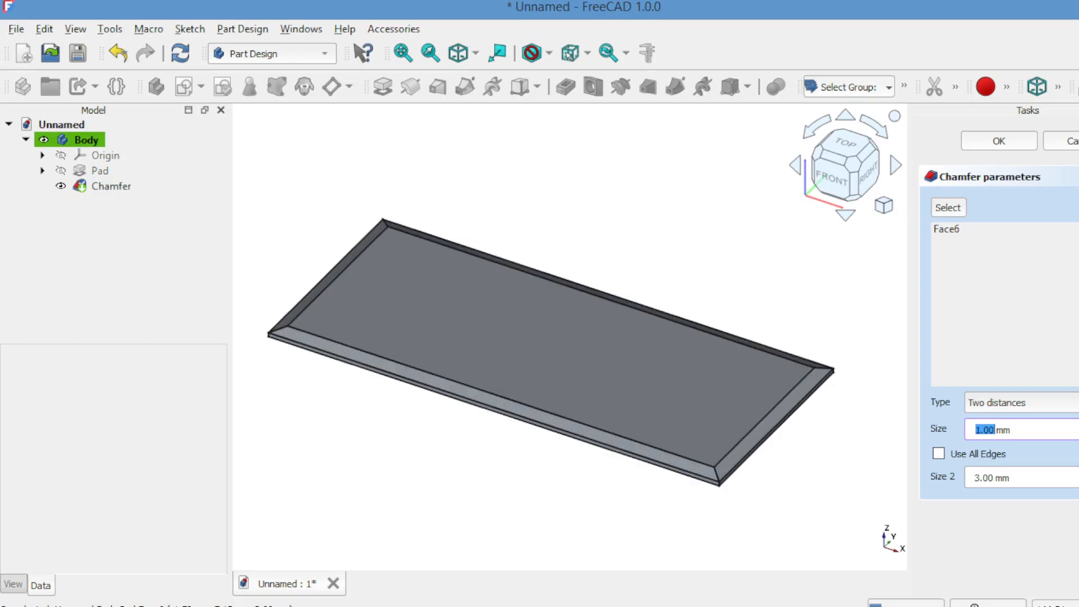
Check the chamfer from the front and a tilted view, then confirm it
left_click(844, 118)
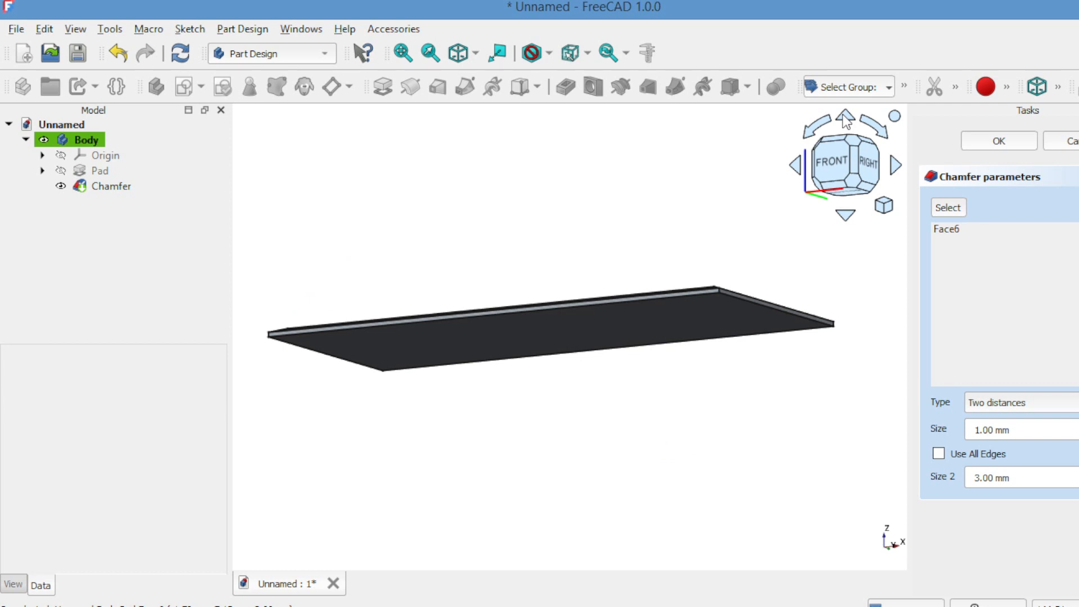
left_click(842, 163)
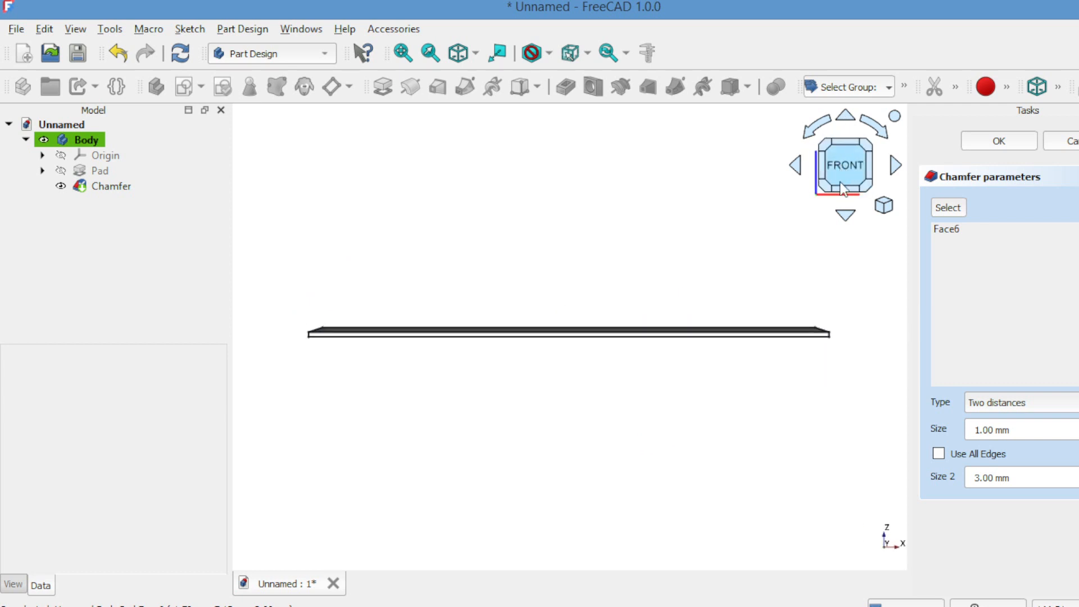
left_click(846, 218)
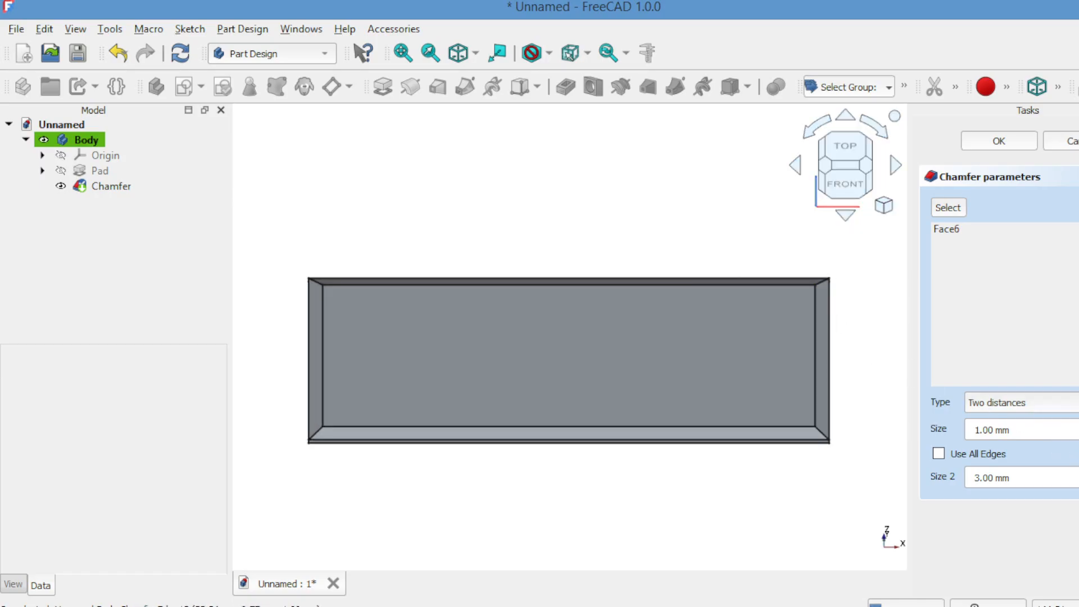
left_click(1005, 143)
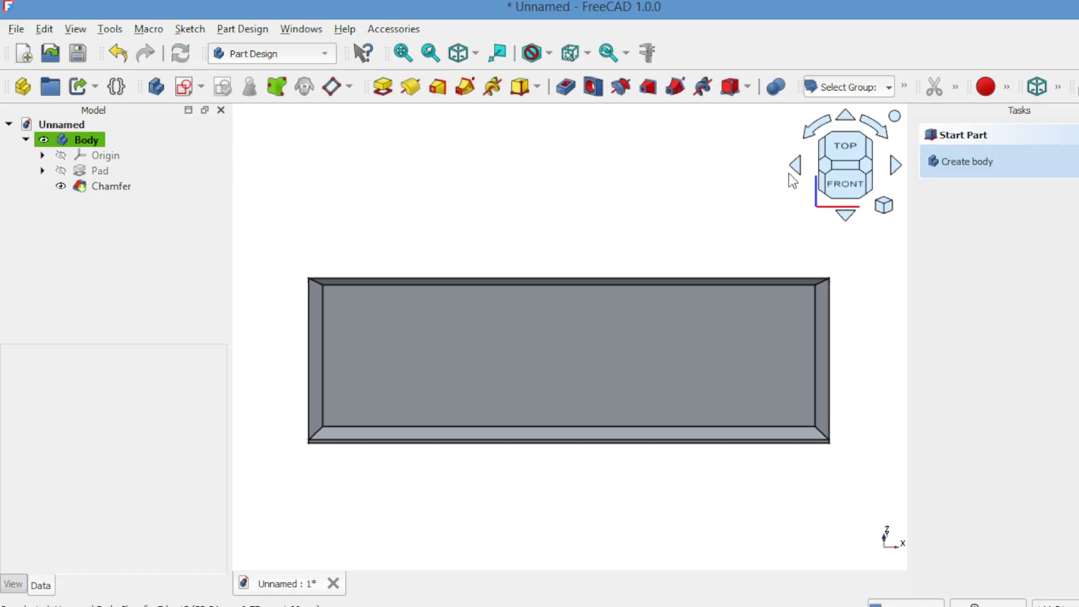
Copy the chamfered Body with its dependencies and paste it as Body001
left_click(853, 120)
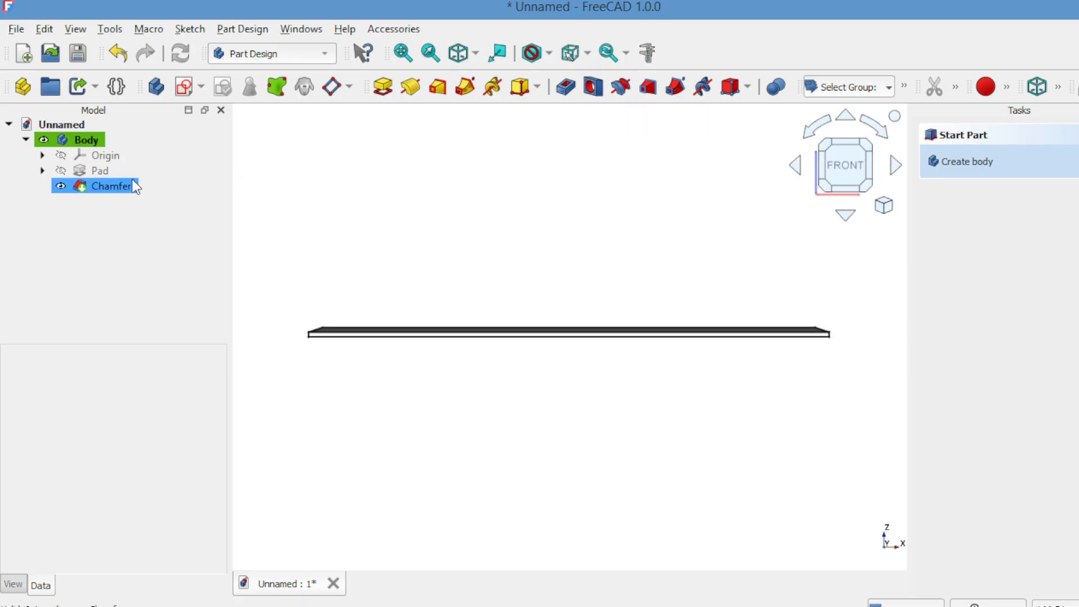
left_click(85, 142)
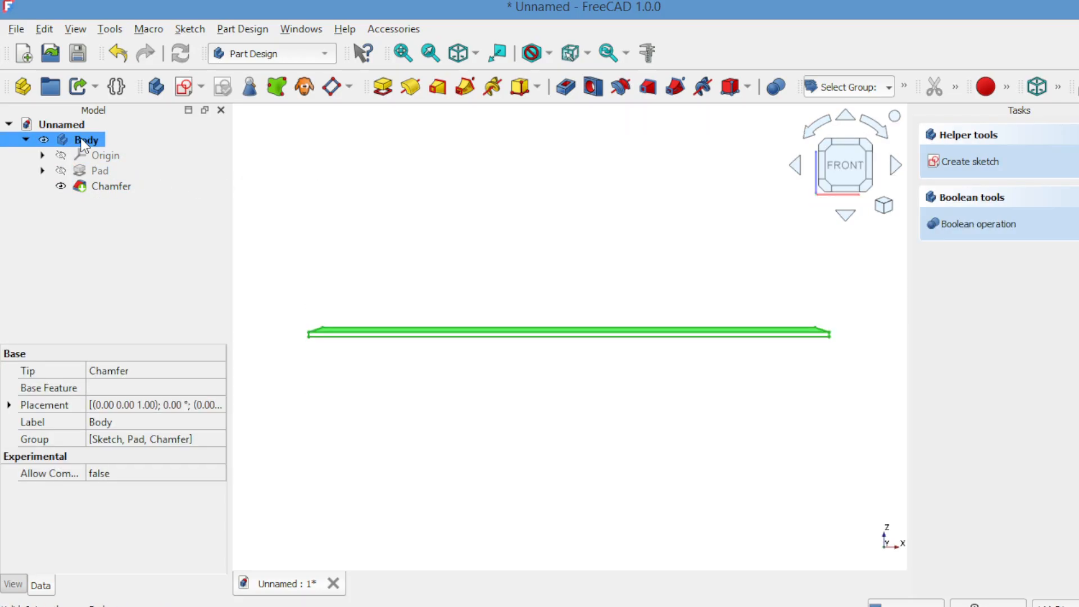
key("ctrl+c")
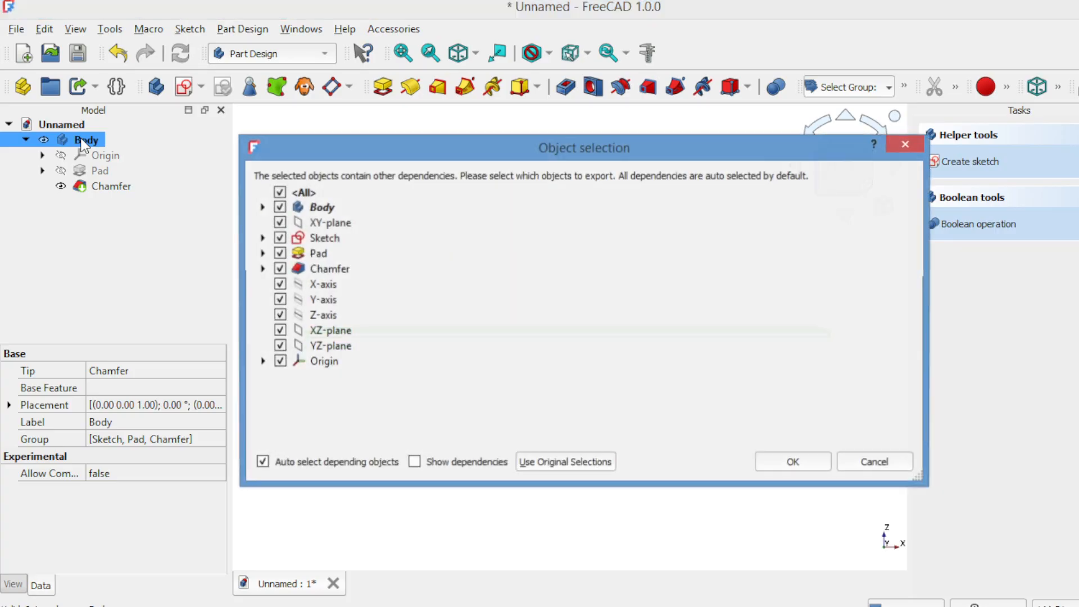
left_click(772, 459)
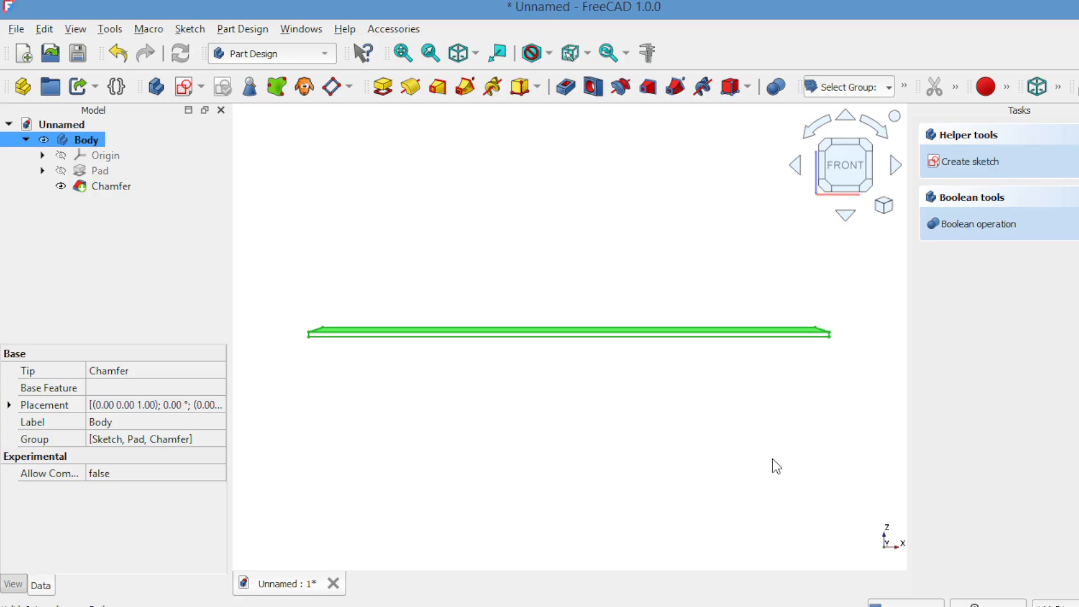
key("ctrl+v")
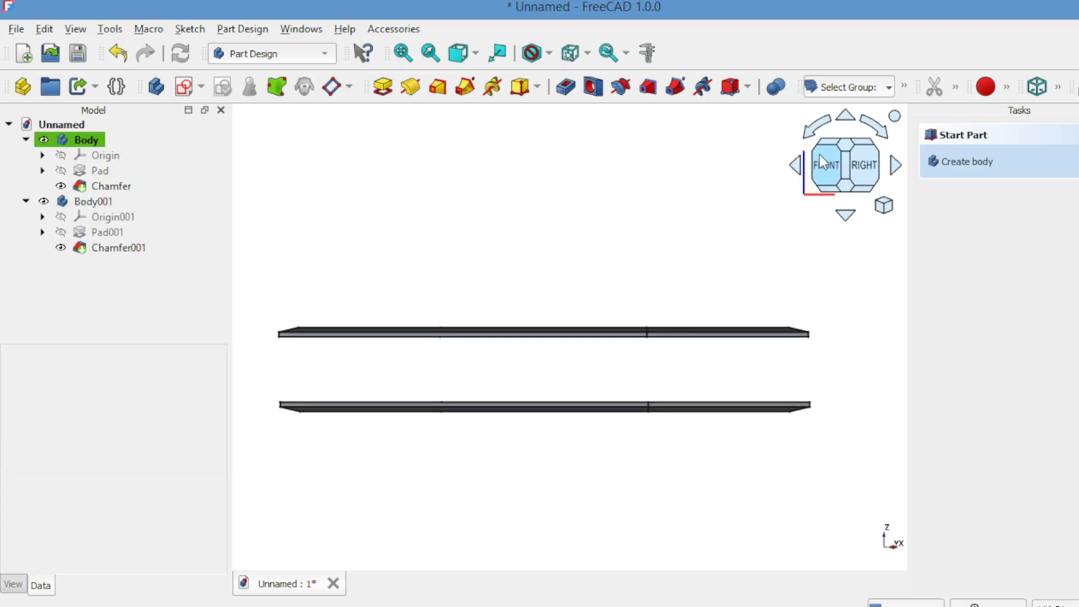
left_click(846, 217)
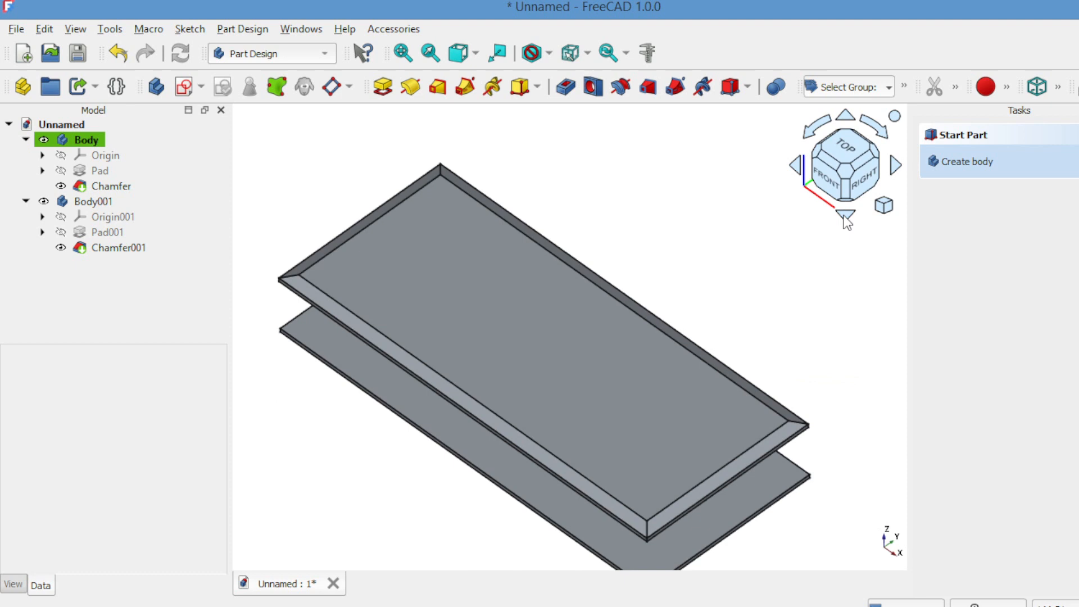
left_click(838, 178)
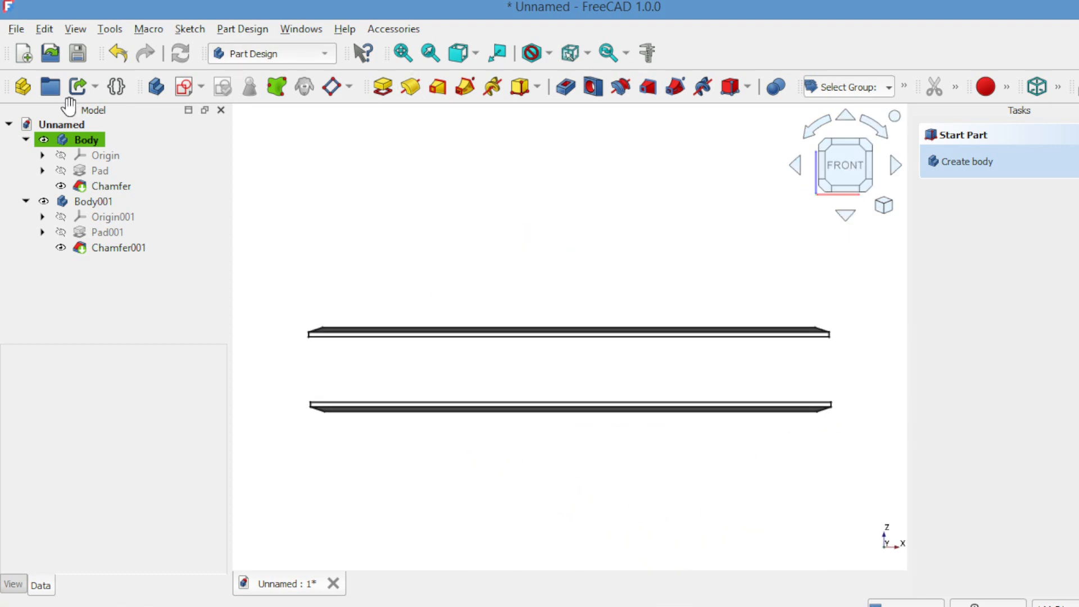
Create a new body, Body002, with a sketch on its XY plane
left_click(25, 139)
left_click(25, 155)
left_click(156, 86)
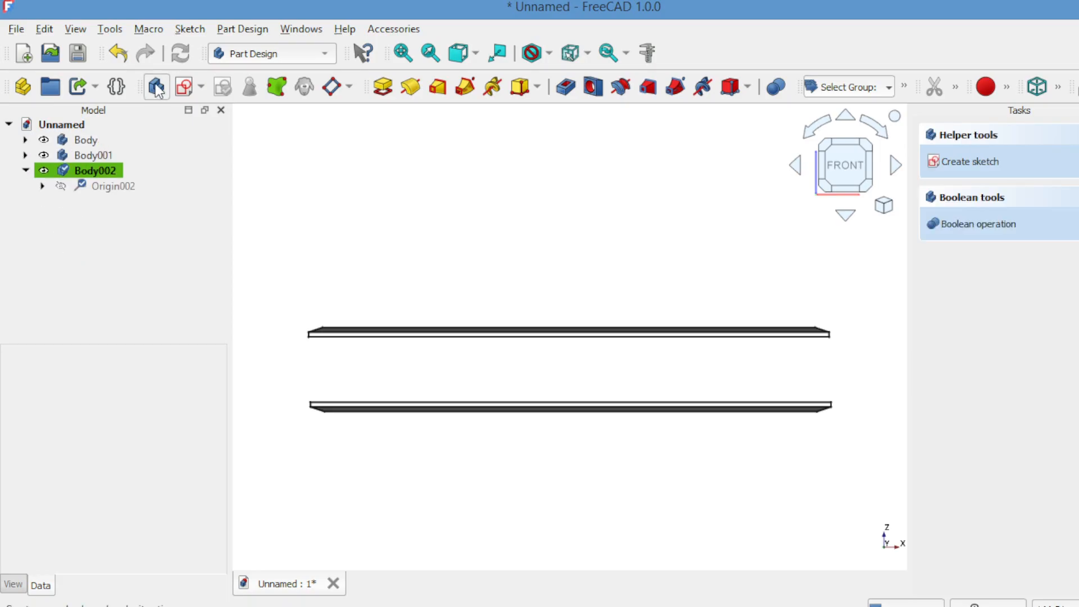
left_click(184, 88)
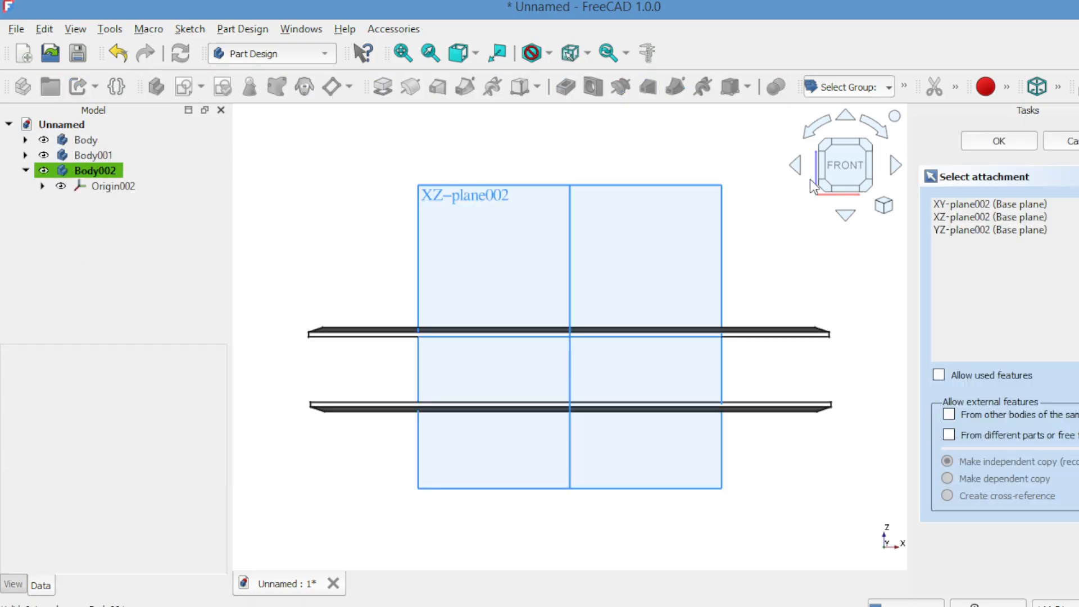
left_click(951, 205)
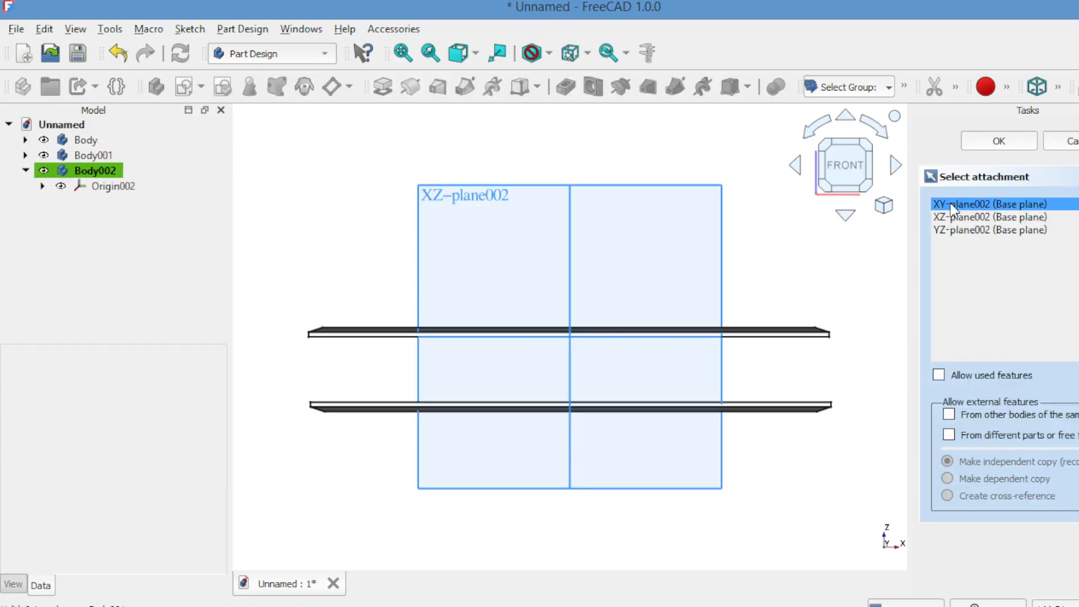
left_click(991, 145)
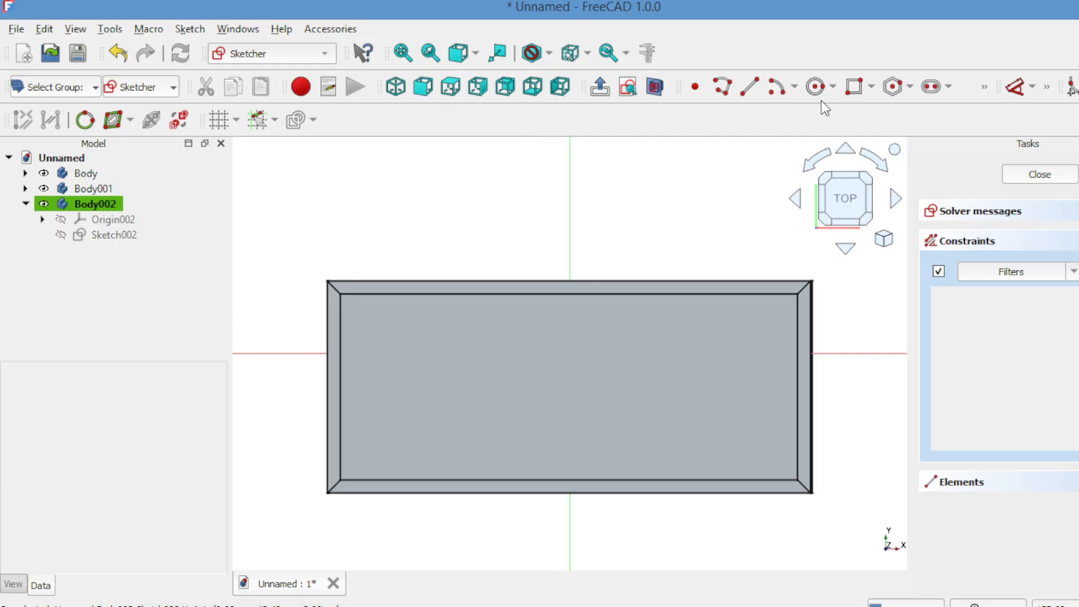
Draw a rectangle about 105.35 × 44.95 mm just inside the cover's border
left_click(853, 90)
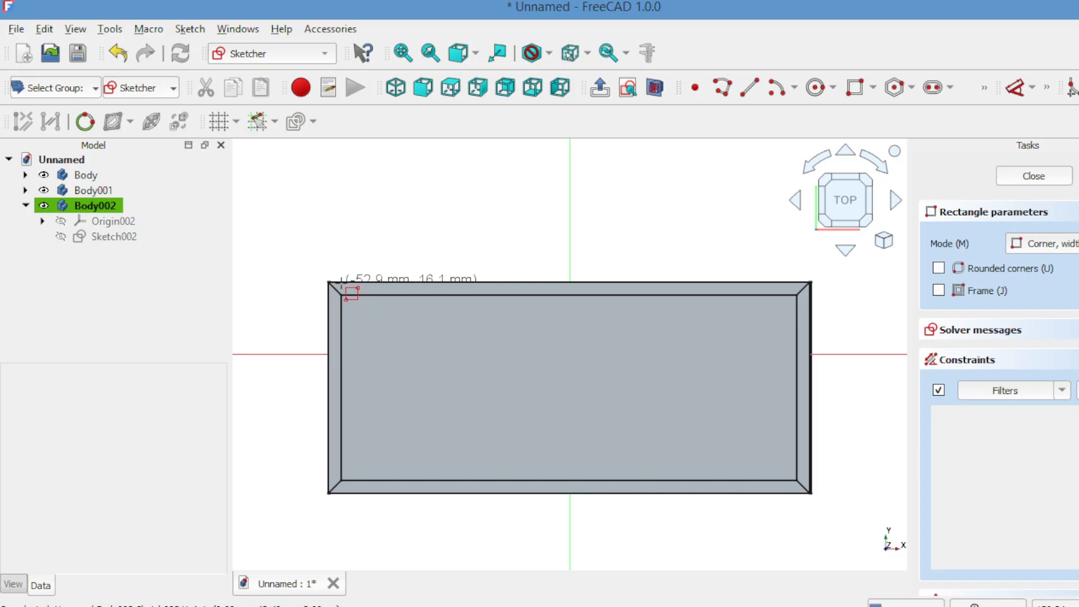
left_click(342, 281)
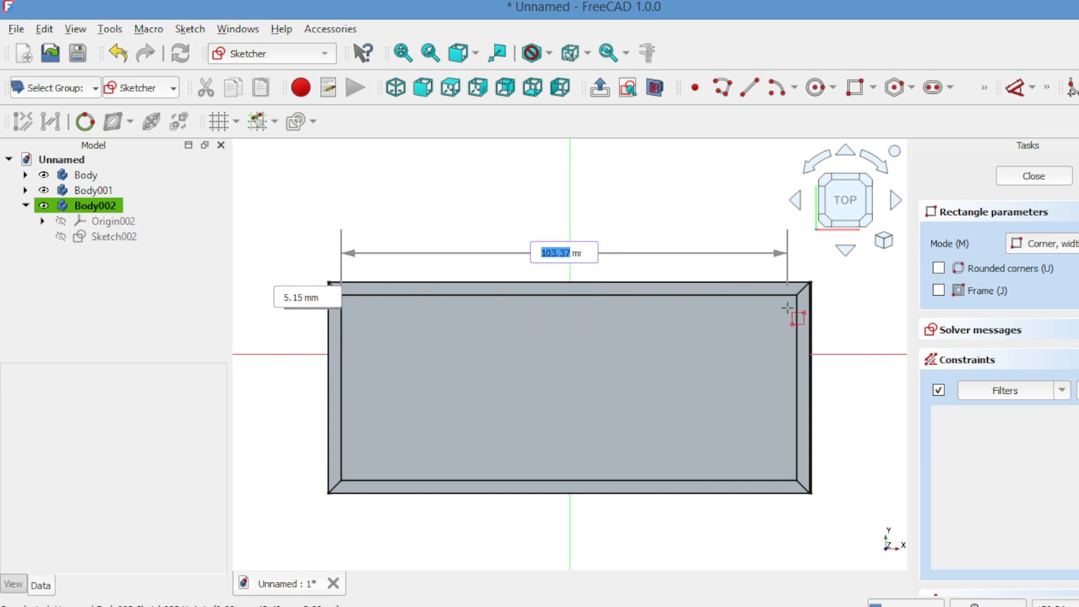
left_click(805, 489)
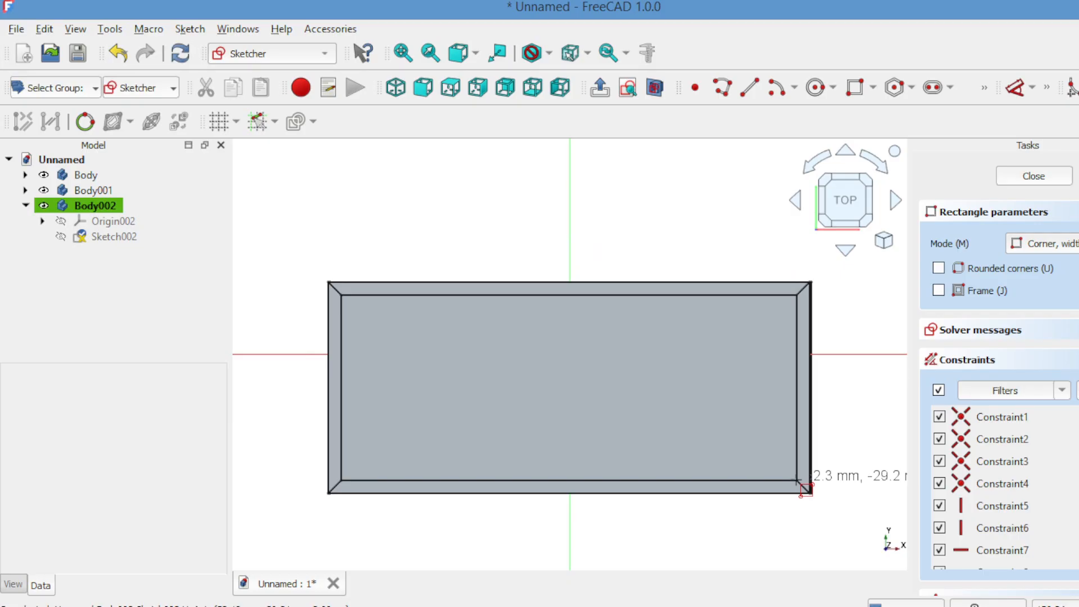
Close the sketch and pad the rectangle into a 14 mm thick page block
left_click(1015, 179)
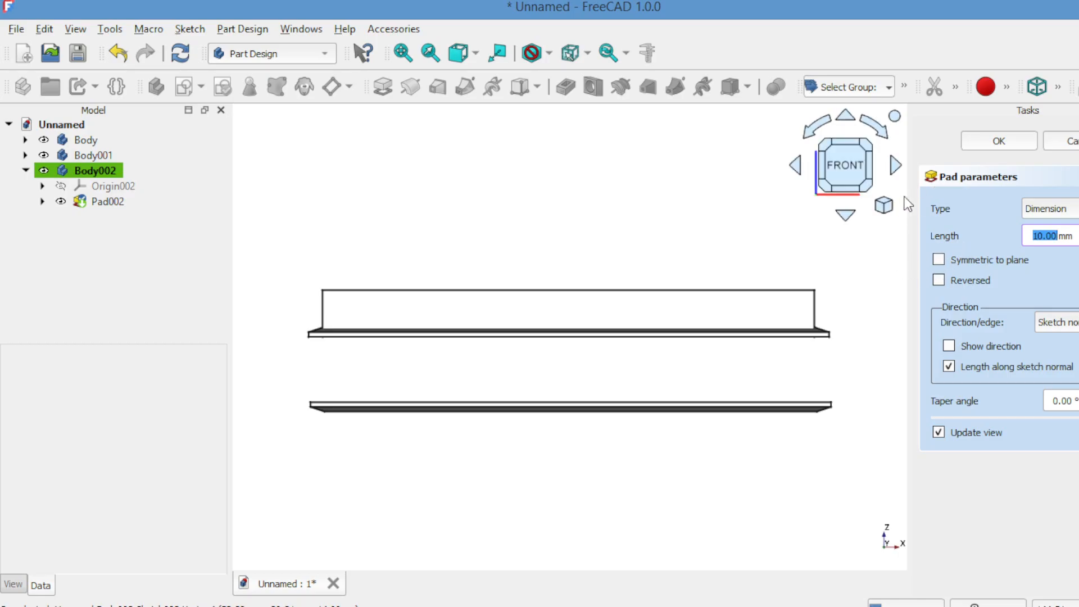
left_click(848, 216)
left_click(850, 215)
left_click(850, 216)
left_click(850, 215)
left_click(851, 215)
left_click(852, 216)
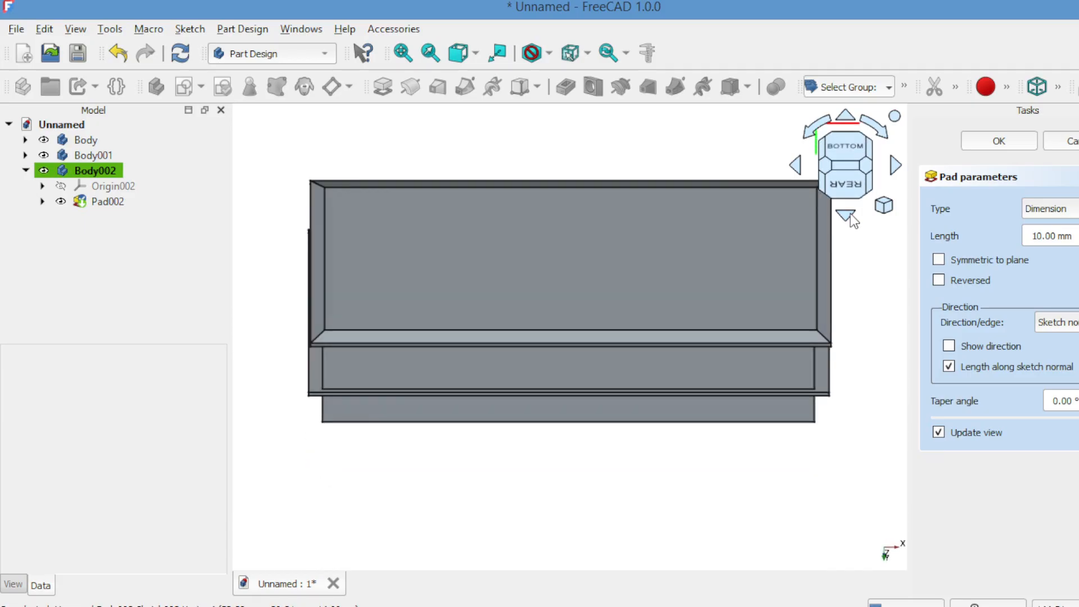
left_click(847, 116)
left_click(851, 123)
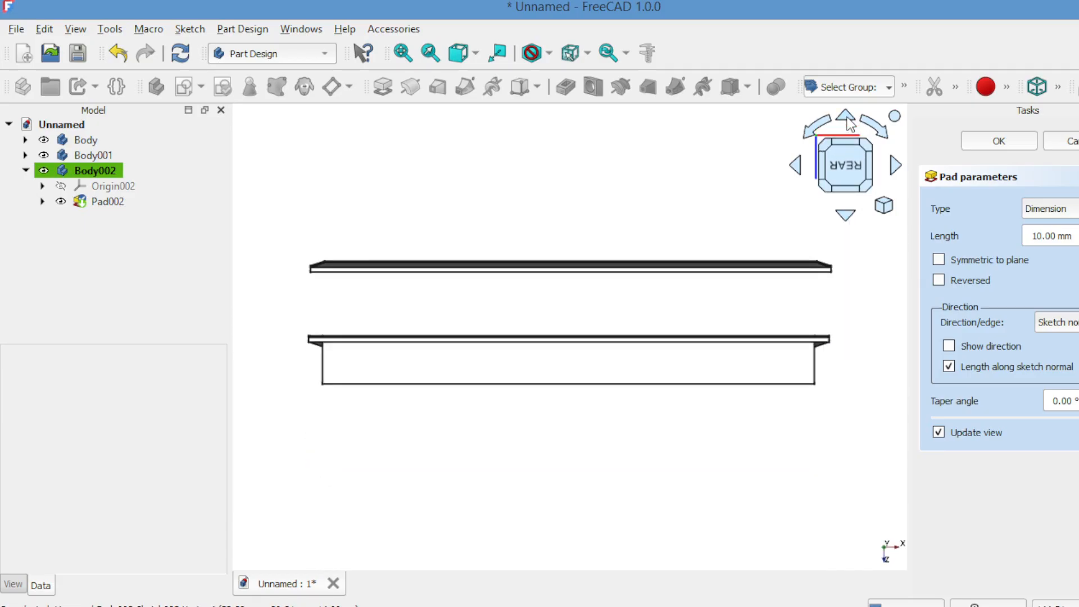
key("Up")
key("Up")
key("Up")
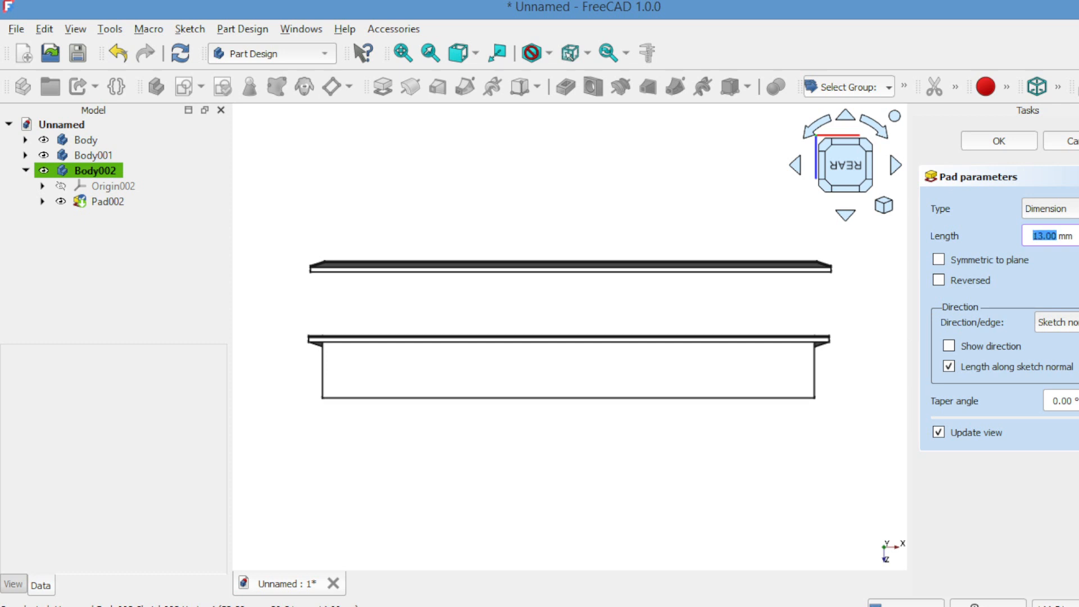
key("Up")
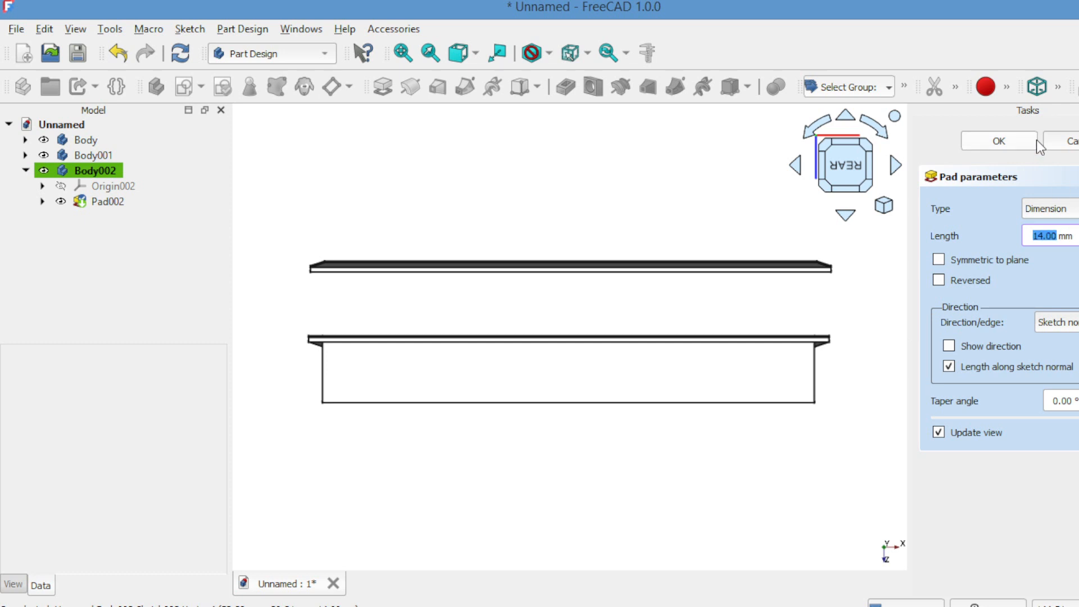
left_click(1012, 134)
Raise Body002's page block with Transform until it sits snugly between the two covers
double_click(554, 357)
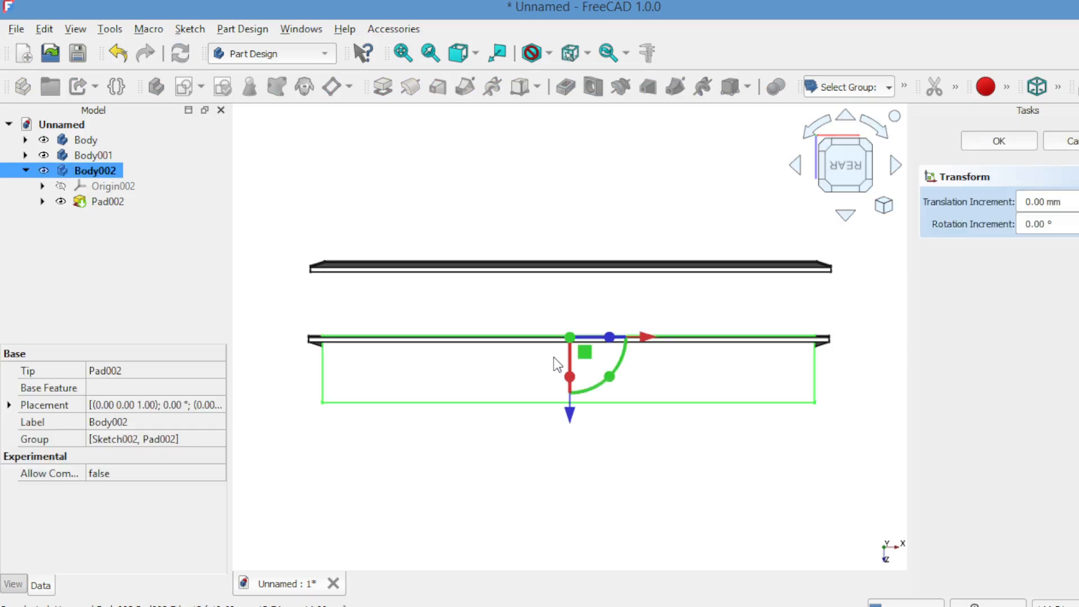
left_click_drag(569, 415, 569, 359)
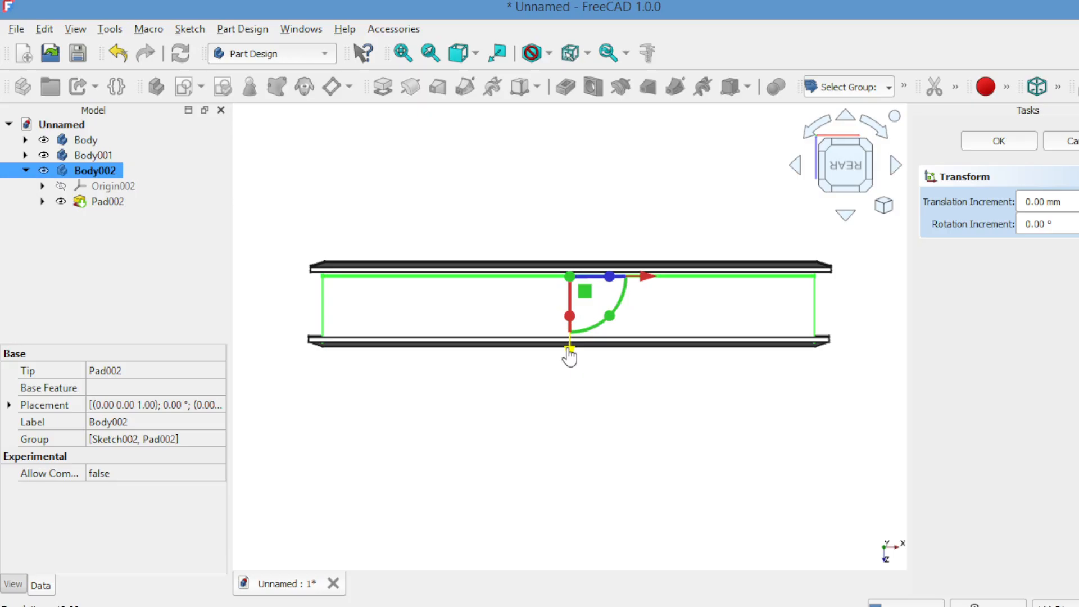
left_click_drag(569, 353, 571, 356)
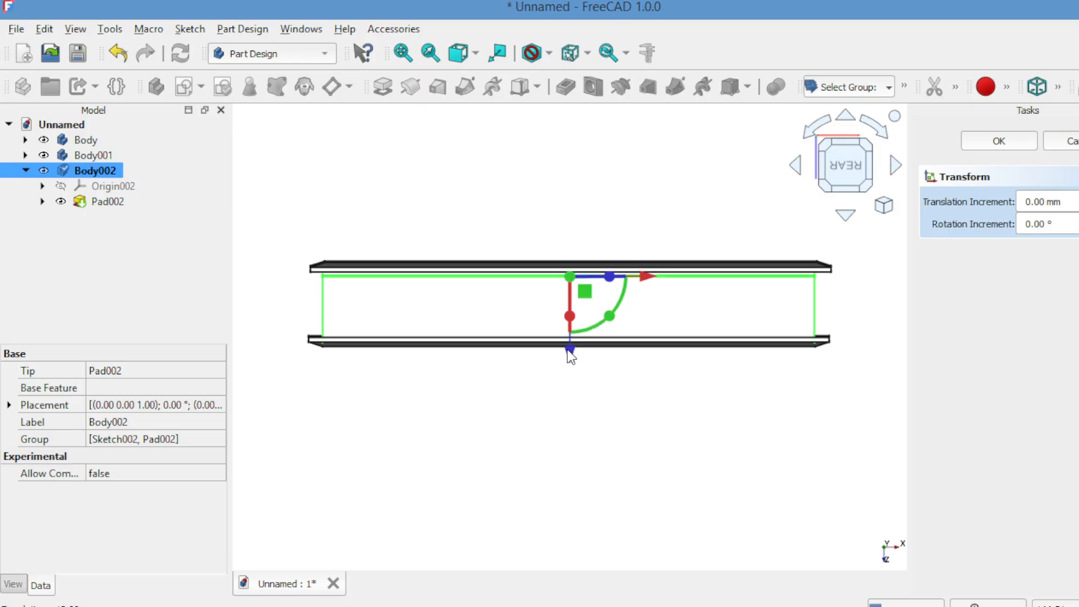
left_click(569, 319)
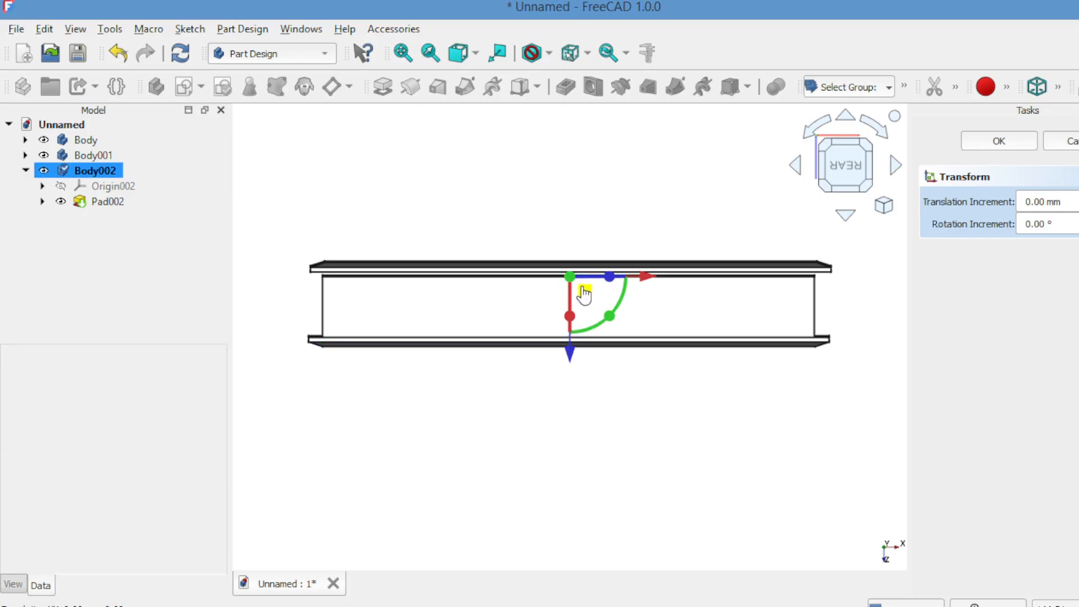
left_click_drag(583, 291, 583, 287)
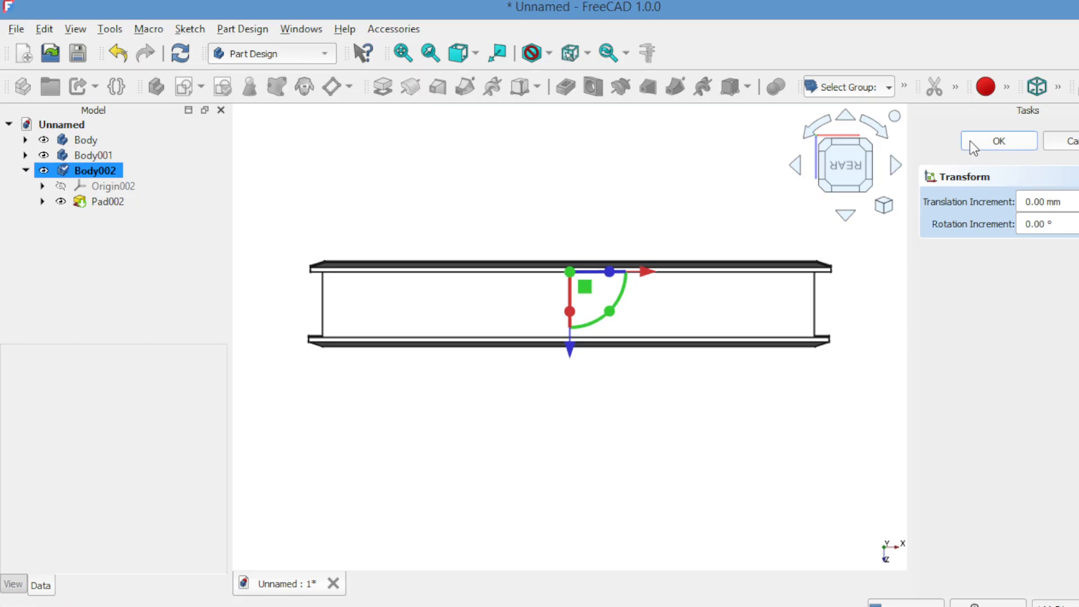
left_click(999, 141)
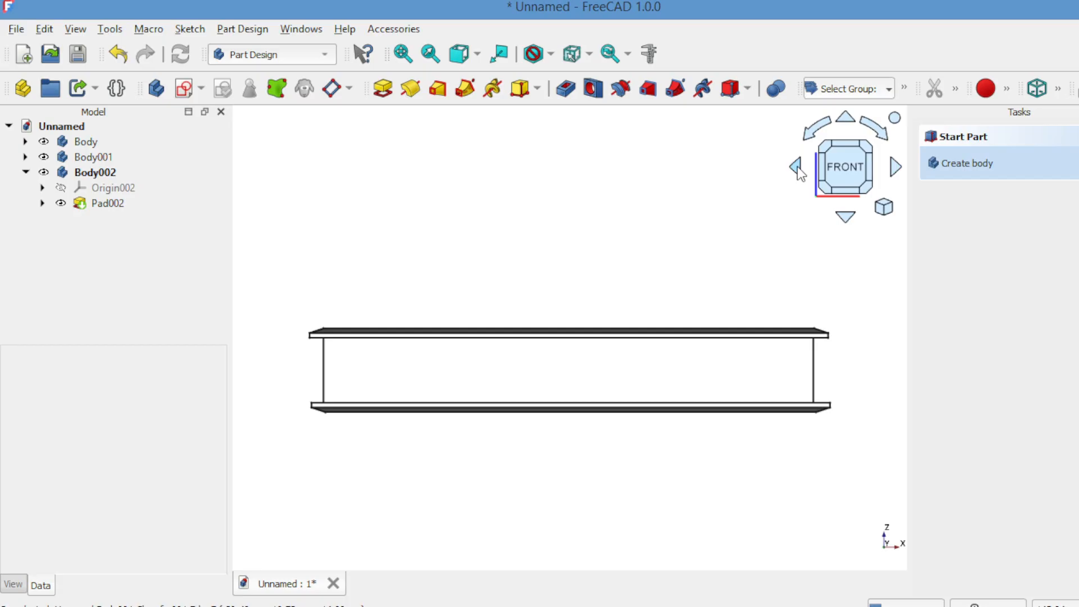
Hide the top cover Body and bottom cover Body001, leaving the page block visible
left_click(797, 167)
left_click(797, 167)
left_click(797, 167)
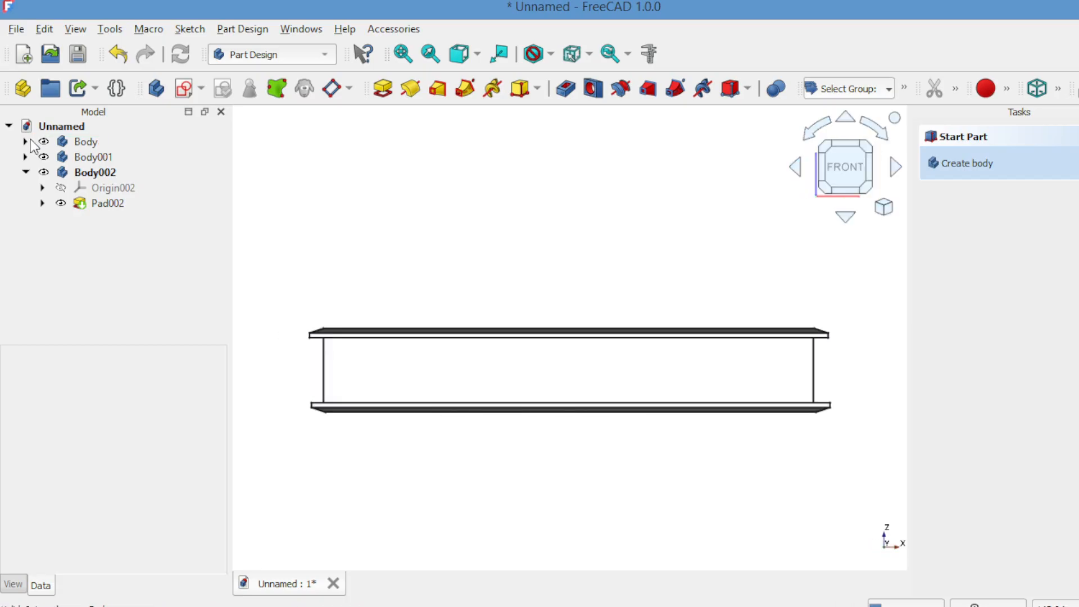
left_click(41, 144)
left_click(43, 142)
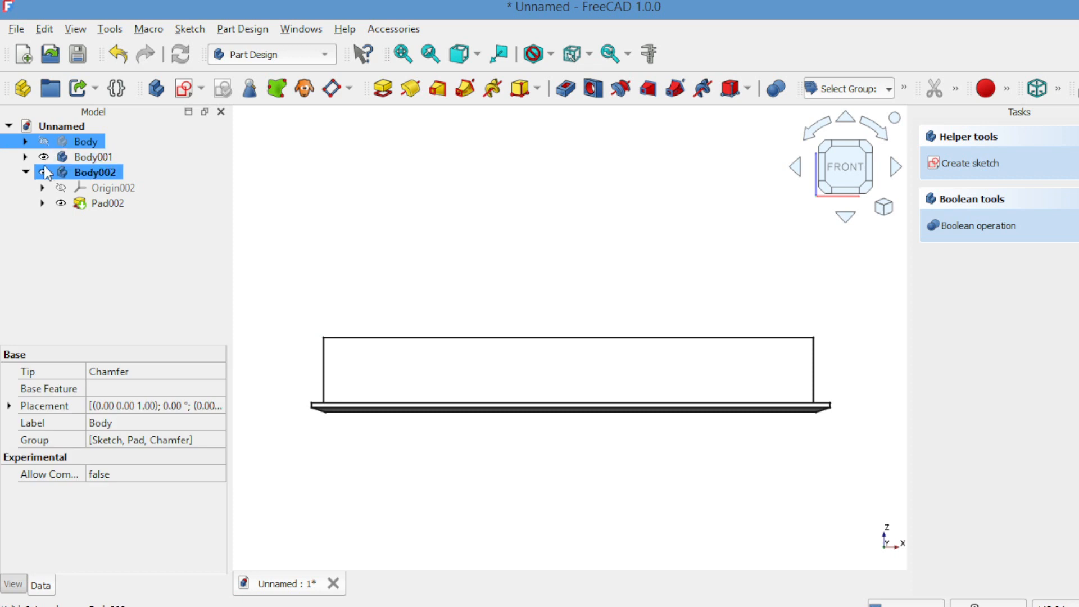
left_click(44, 157)
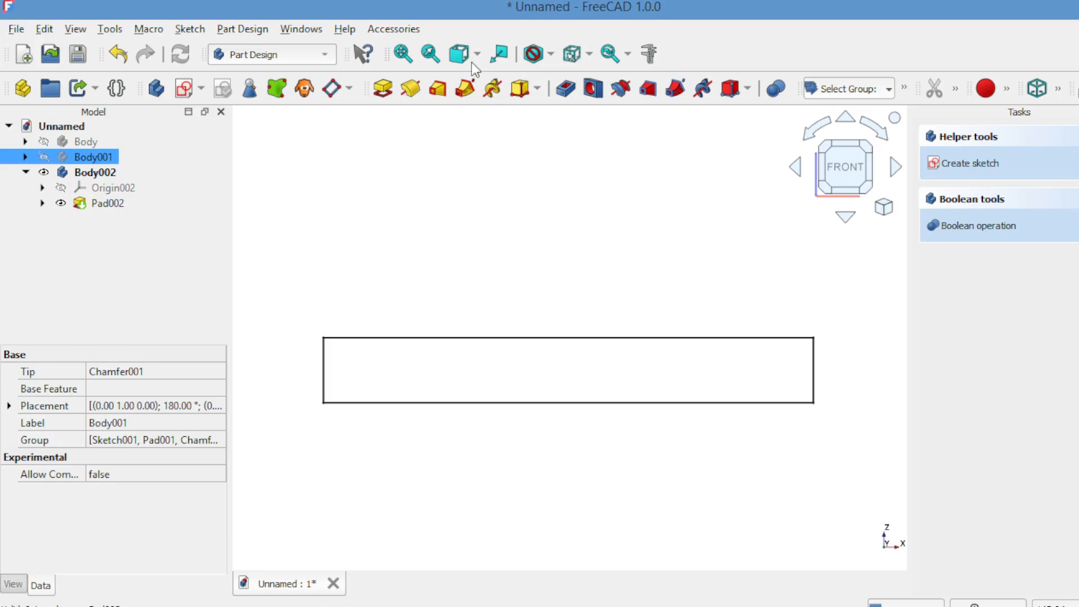
Fit the page block in view and create a new body, Body003, with a sketch
left_click(402, 54)
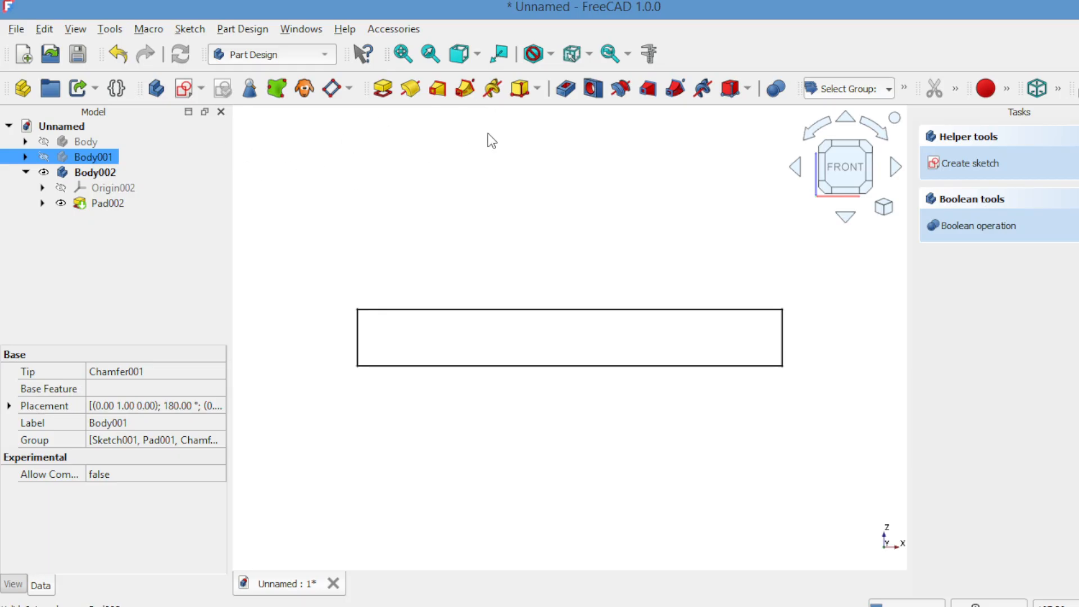
left_click(159, 93)
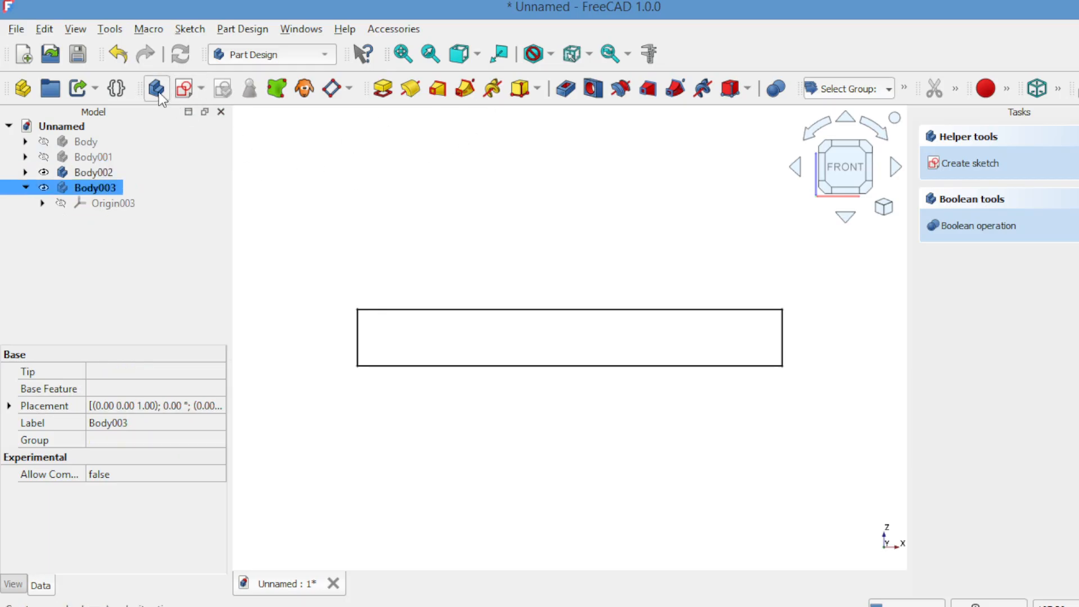
left_click(190, 91)
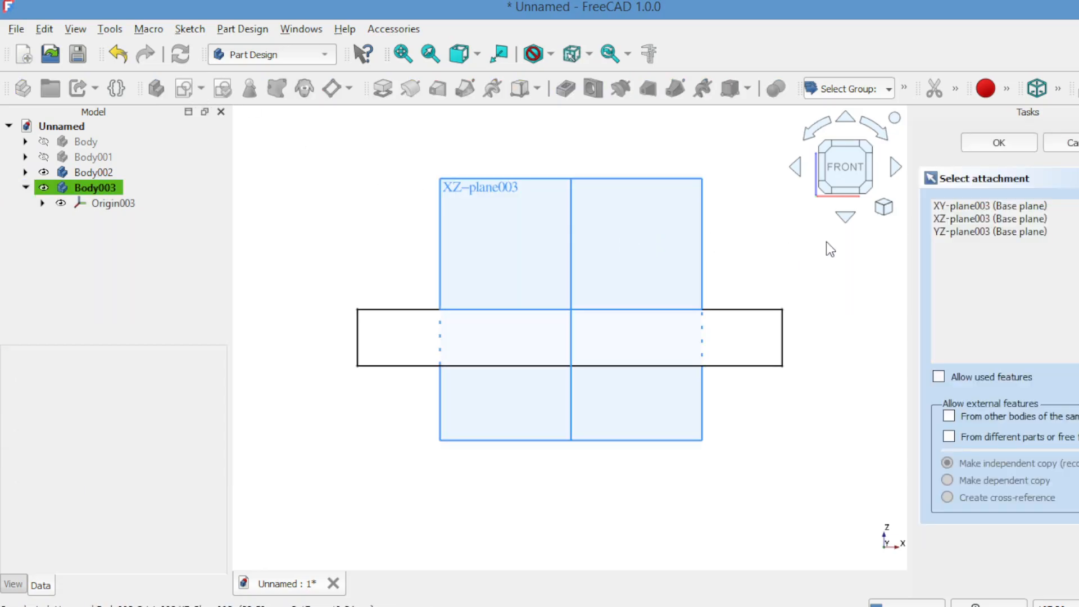
Sketch a circle about 63 mm across on the XZ plane, touching the page block's left side
left_click(951, 221)
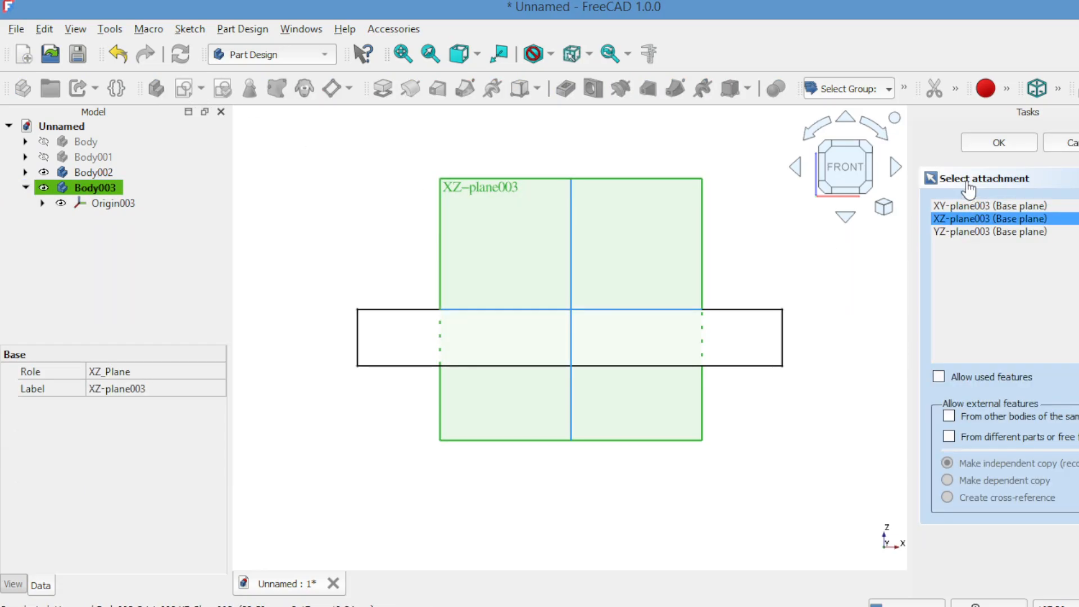
left_click(988, 147)
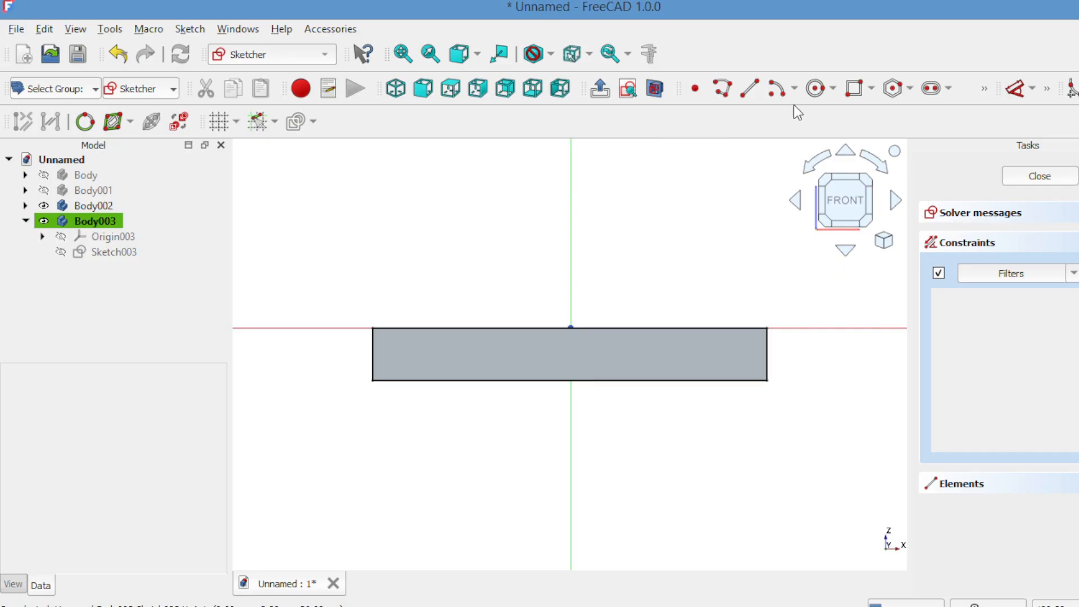
left_click(815, 88)
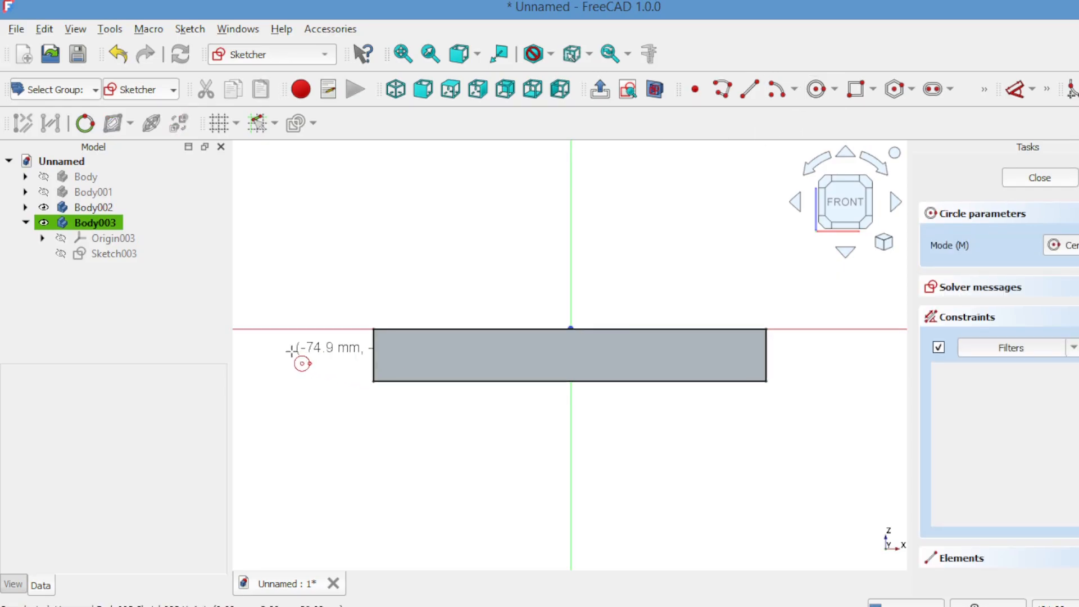
left_click(255, 352)
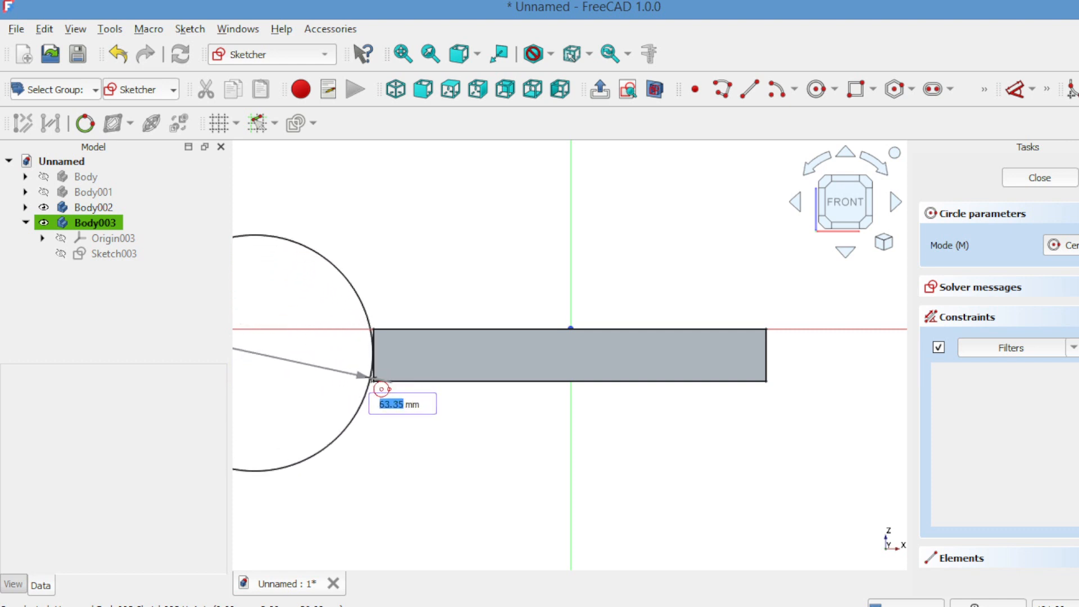
left_click(375, 388)
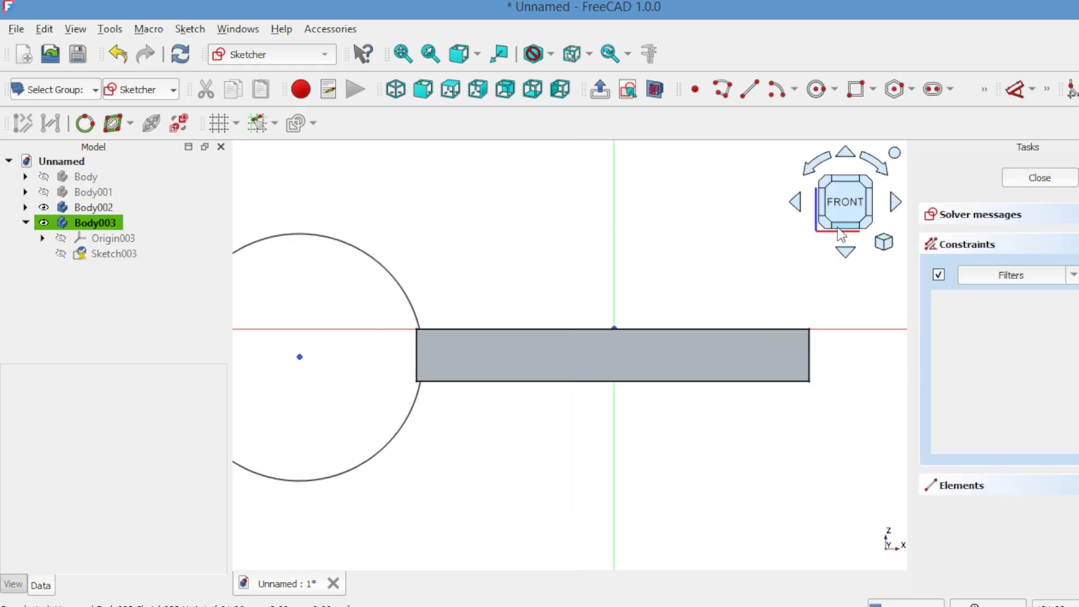
left_click(1019, 179)
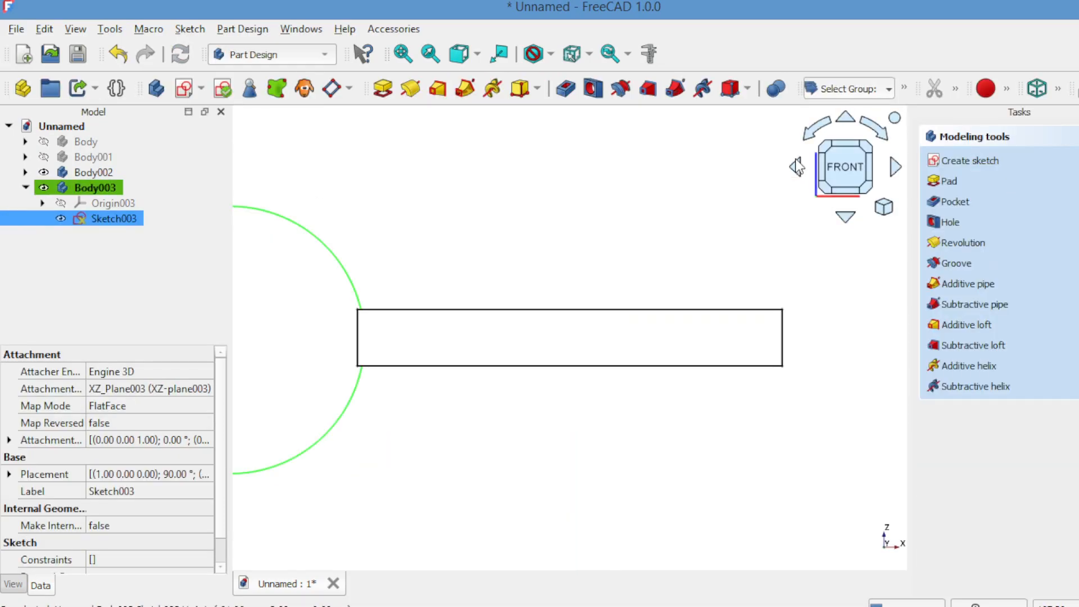
Pad the circle sketch 40 mm into a solid cylinder
left_click(947, 181)
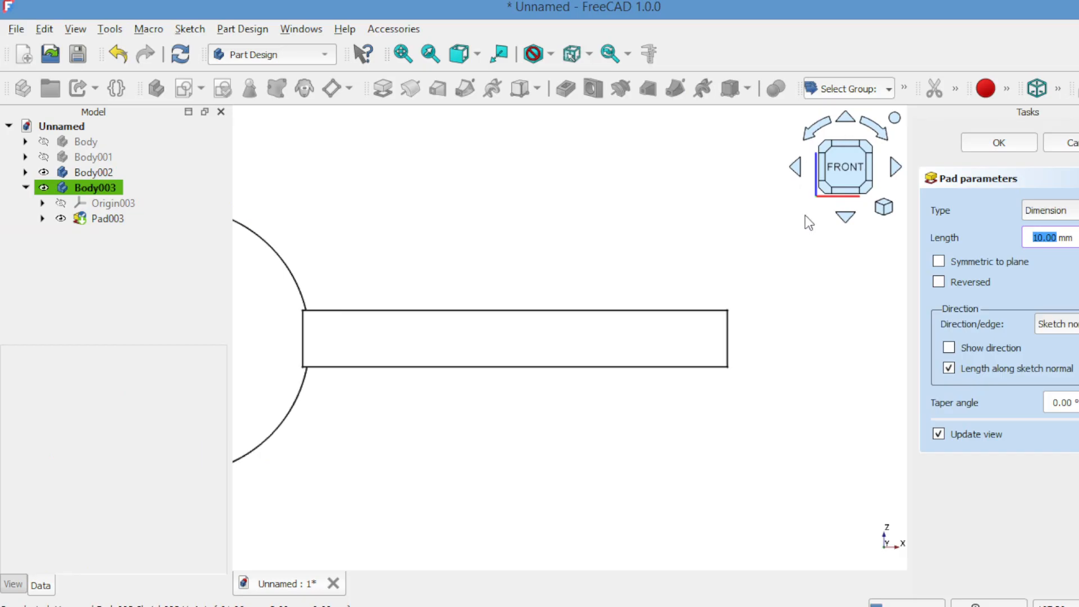
left_click(632, 316)
middle_click_drag(632, 316, 818, 316)
left_click(895, 168)
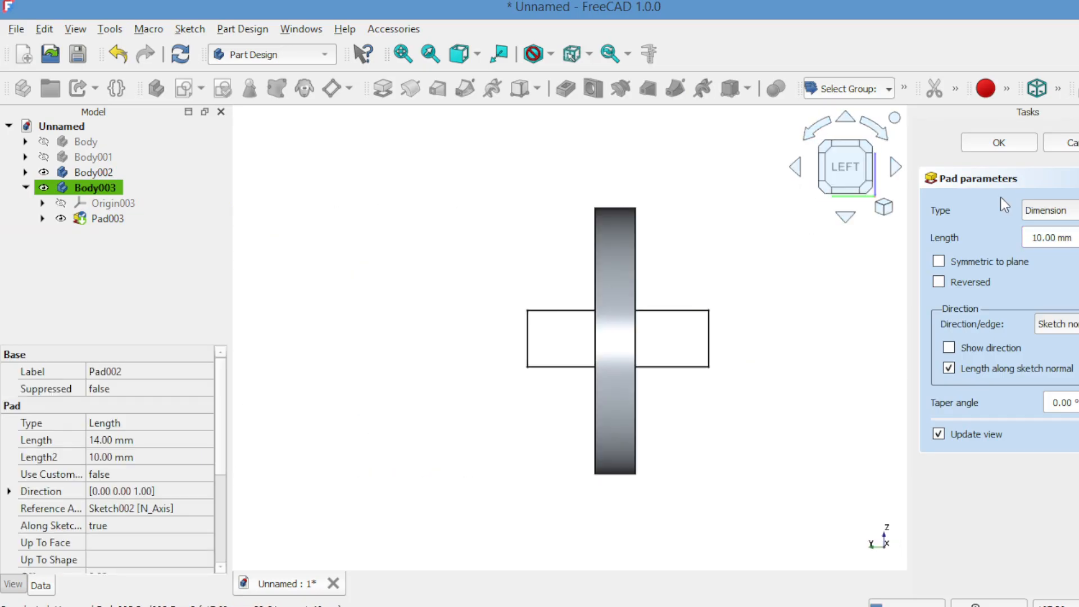
scroll(1046, 237, "up", 20)
scroll(1068, 238, "down", 1)
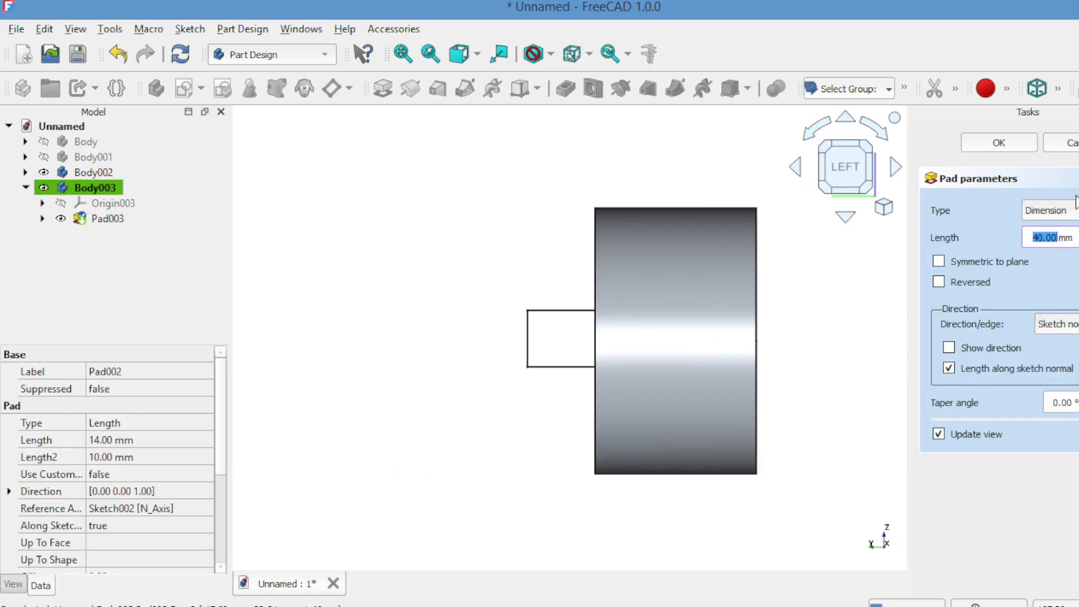
left_click(1006, 144)
Slide Body003 sideways with Transform so the cylinder overlaps the bar, keeping Pad003 unchanged
left_click(99, 188)
right_click(340, 410)
left_click(377, 563)
left_click_drag(518, 352, 450, 320)
left_click(998, 143)
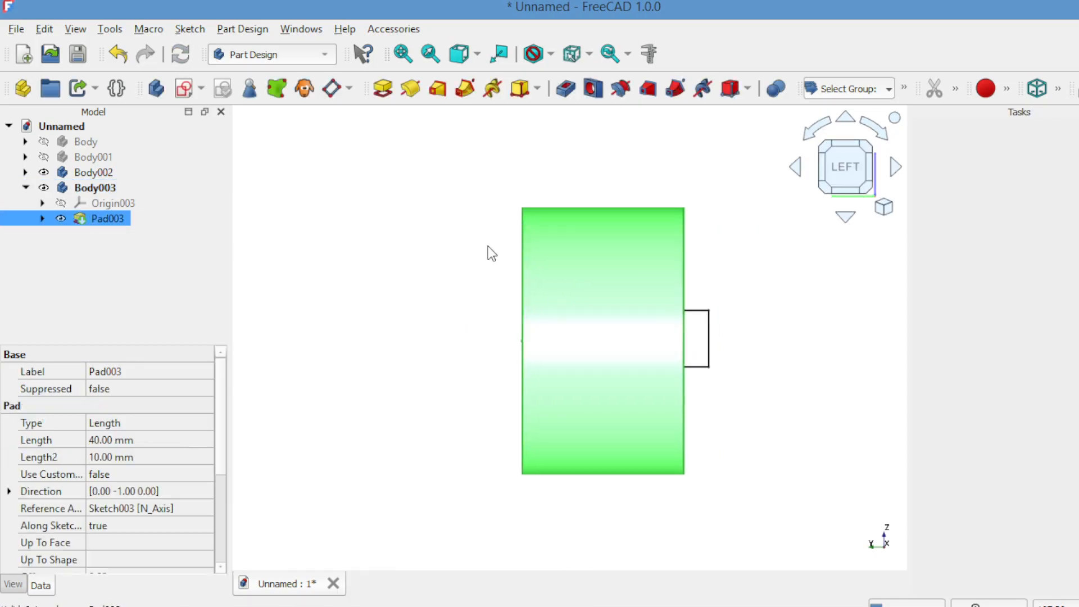
double_click(107, 219)
left_click(998, 142)
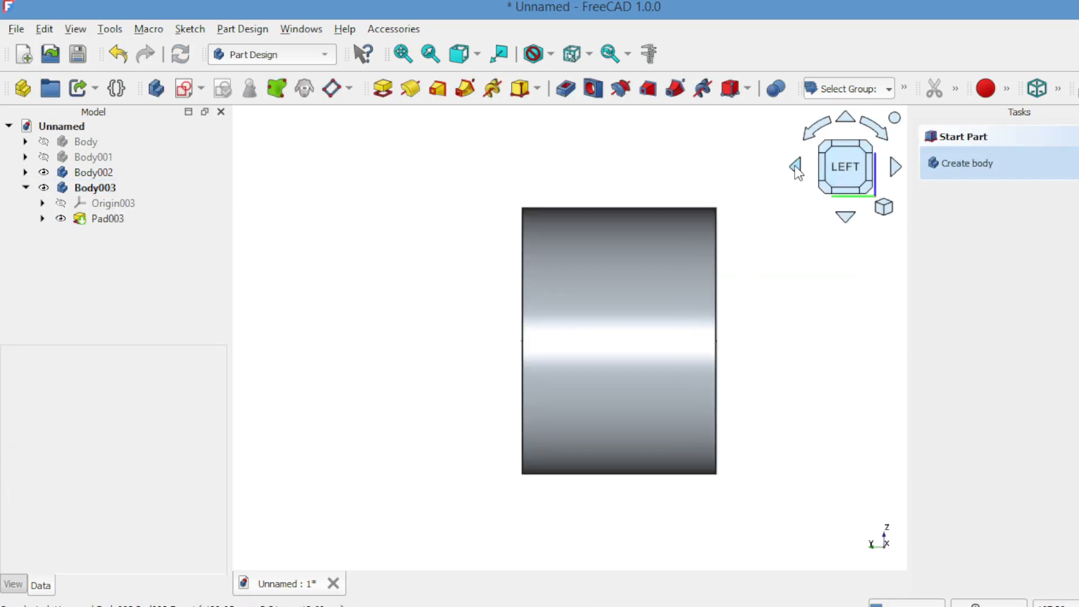
Make a 2-element polar array of Body003 and Body002 centred on the origin
left_click(795, 166)
left_click(403, 54)
left_click(95, 188)
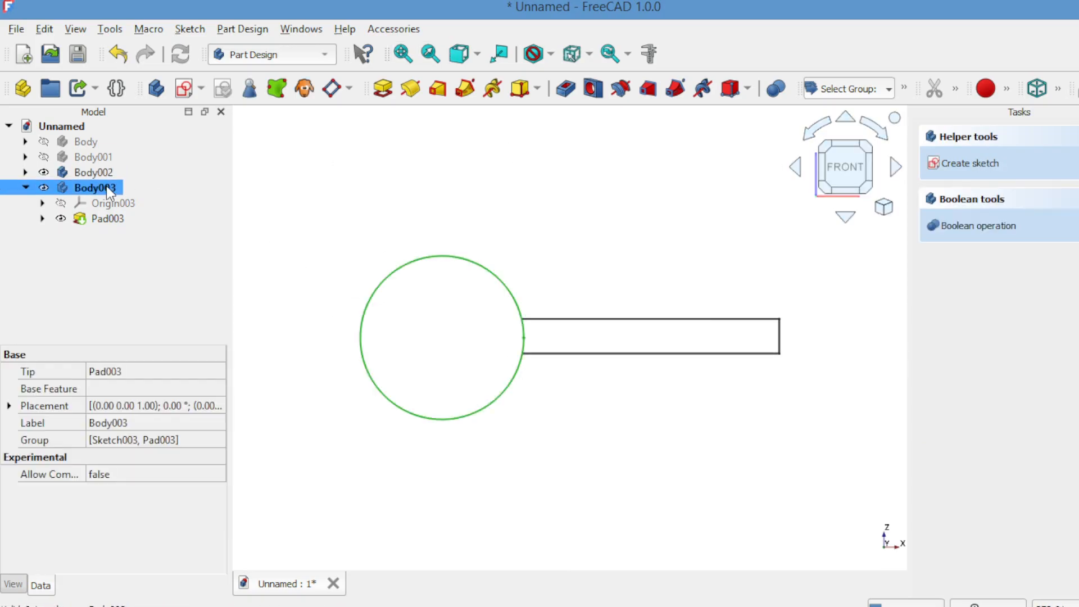
left_click(89, 169, "ctrl")
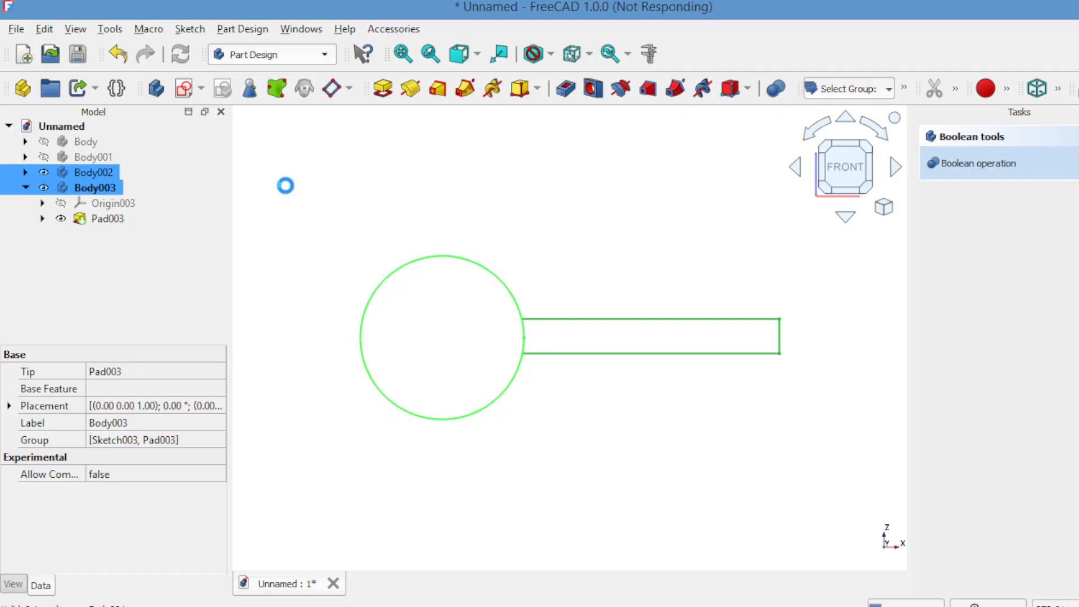
left_click(316, 28)
mouse_move(477, 211)
left_click(543, 236)
double_click(1046, 361)
type("2")
left_click(1045, 488)
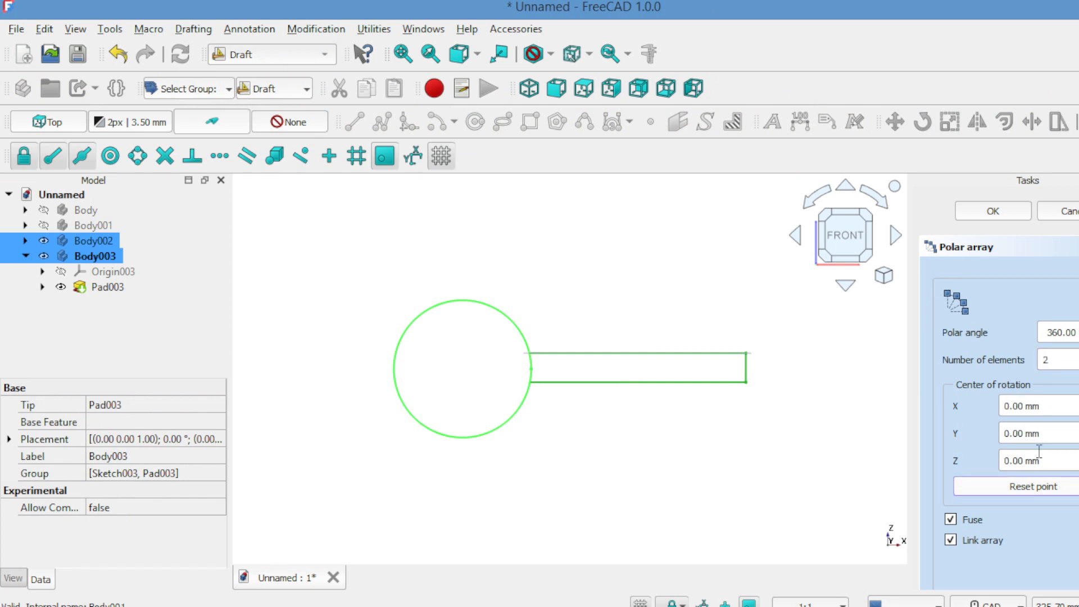
left_click(994, 212)
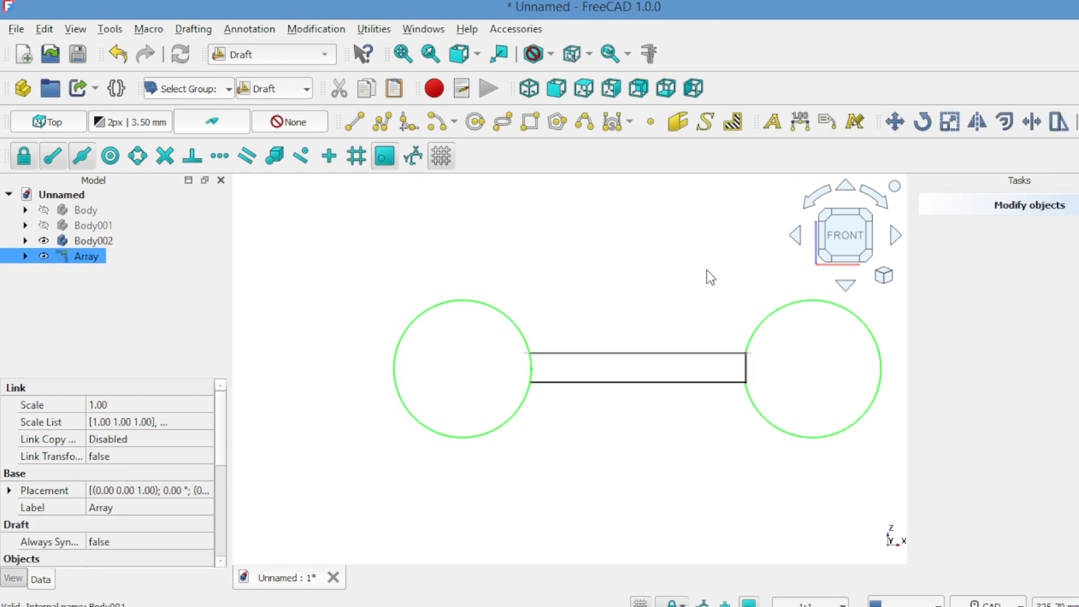
Select Body002 and the Array, and switch to the Part workbench
left_click(107, 241)
left_click(97, 256, "ctrl")
left_click(294, 57)
left_click(257, 190)
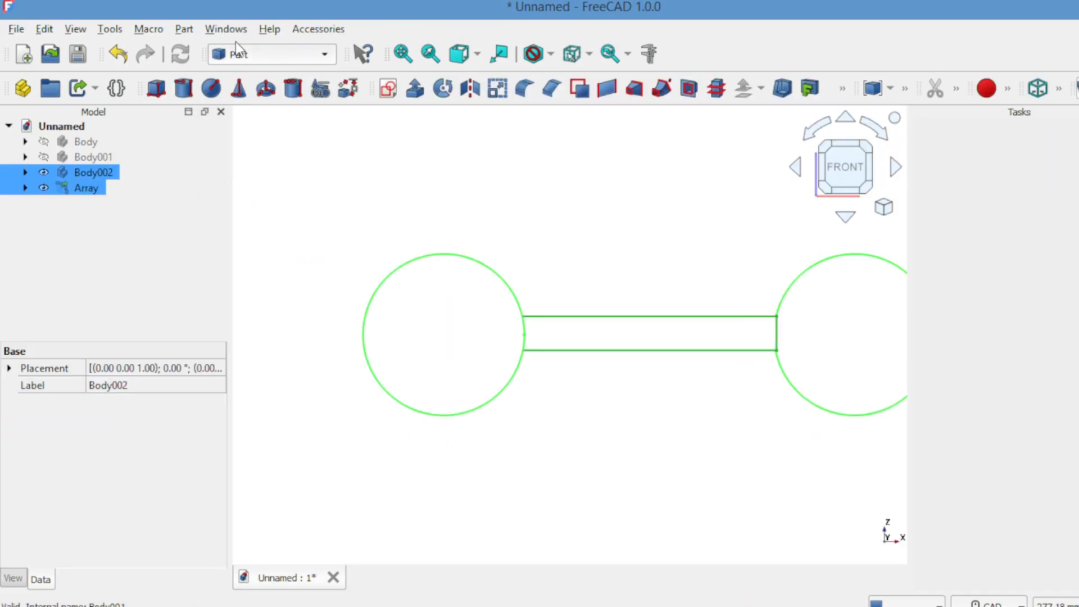
Cut the arrayed cylinders out of Body002 with Part Boolean Cut
left_click(184, 29)
mouse_move(257, 325)
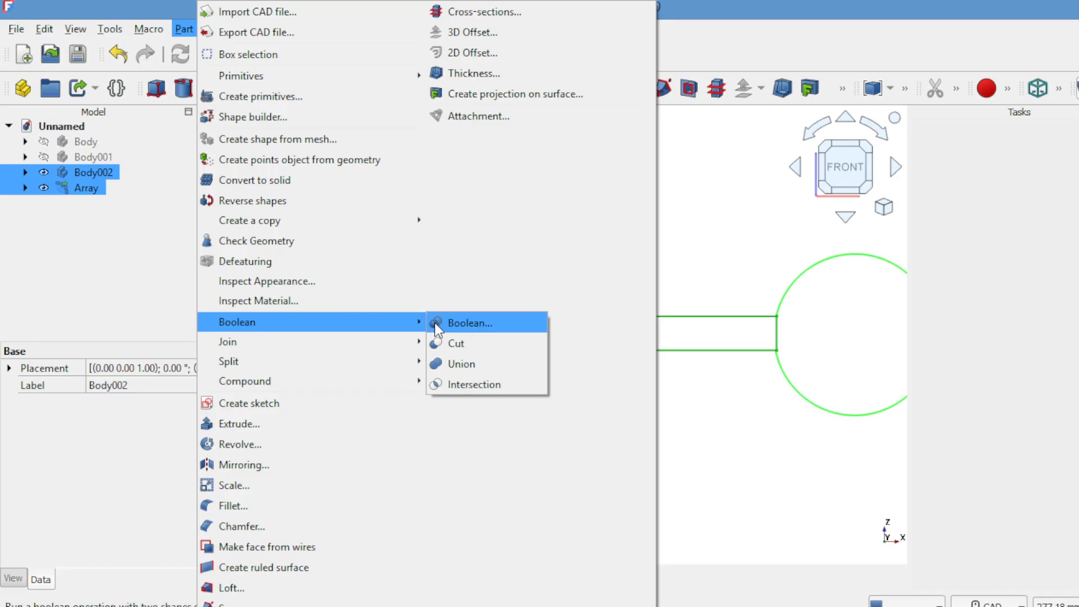
left_click(453, 344)
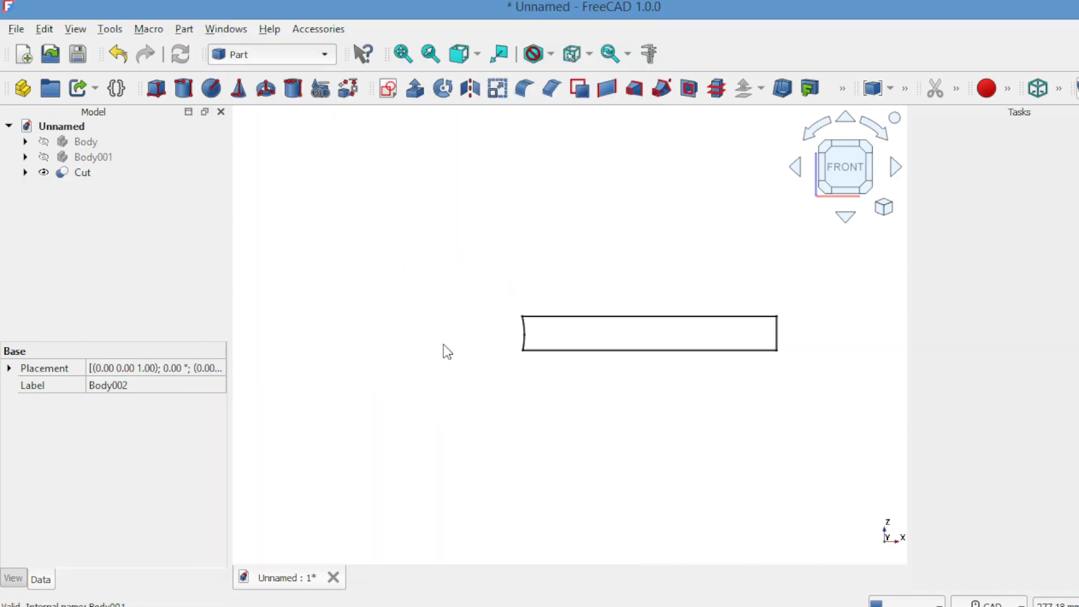
Orbit the view to inspect both notched ends, then select Body001
left_click(795, 169)
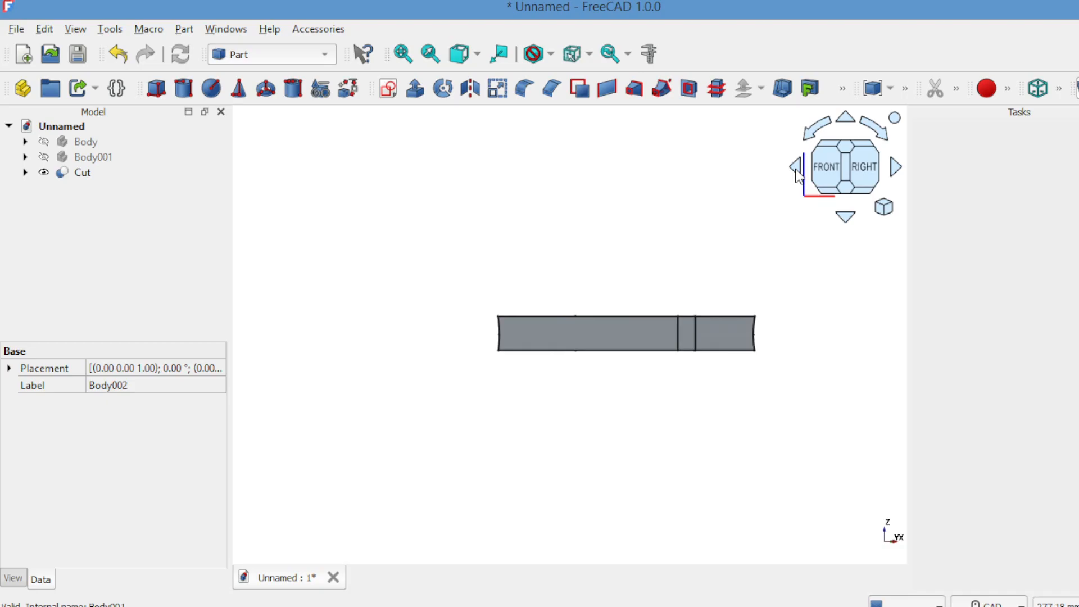
left_click(796, 170)
left_click(796, 170)
left_click(795, 169)
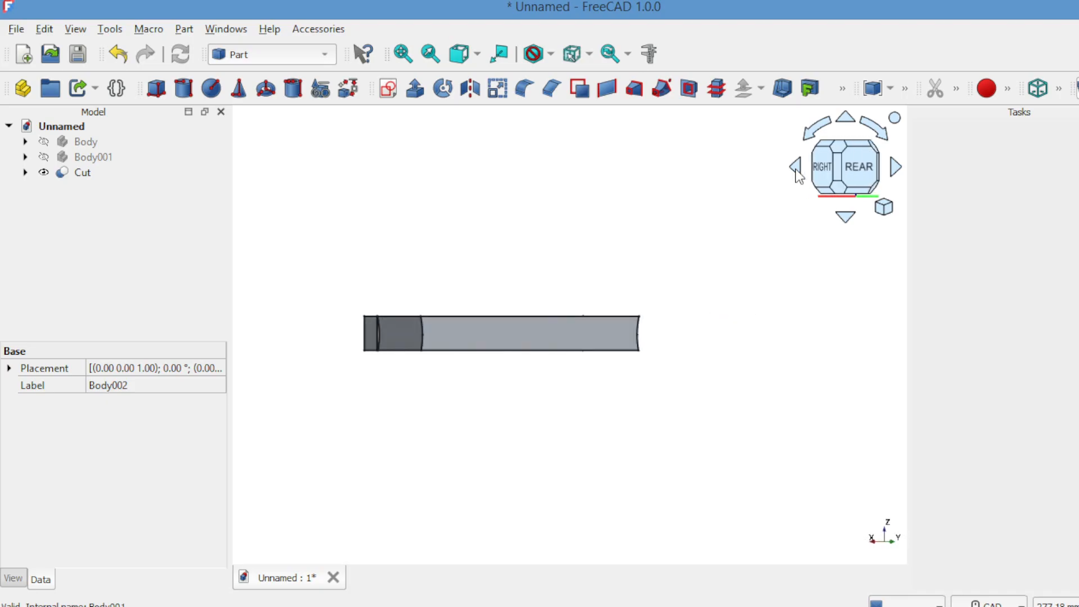
left_click(846, 219)
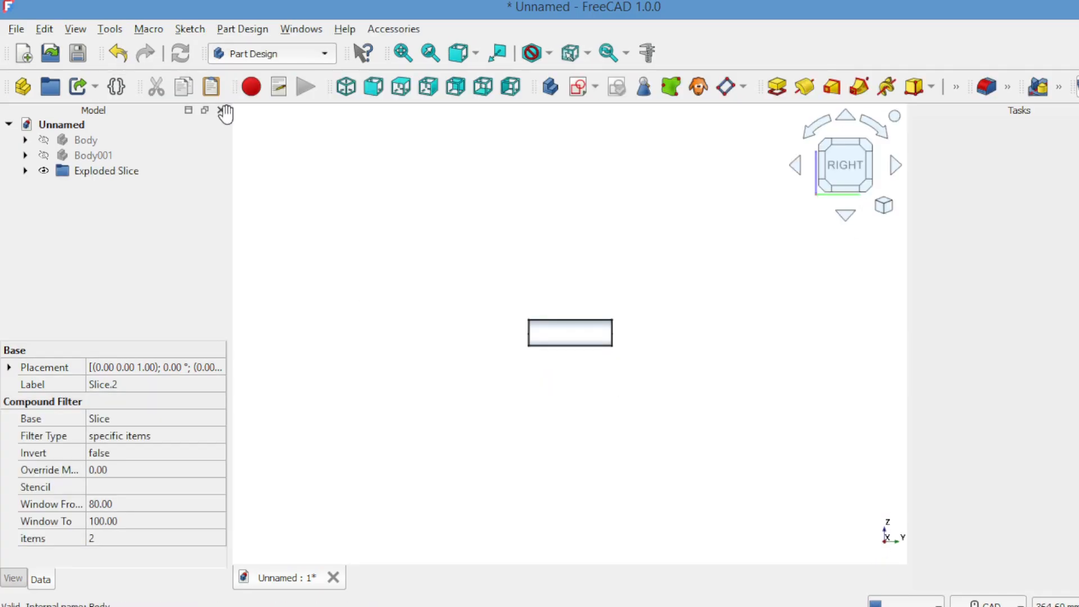
left_click(156, 151)
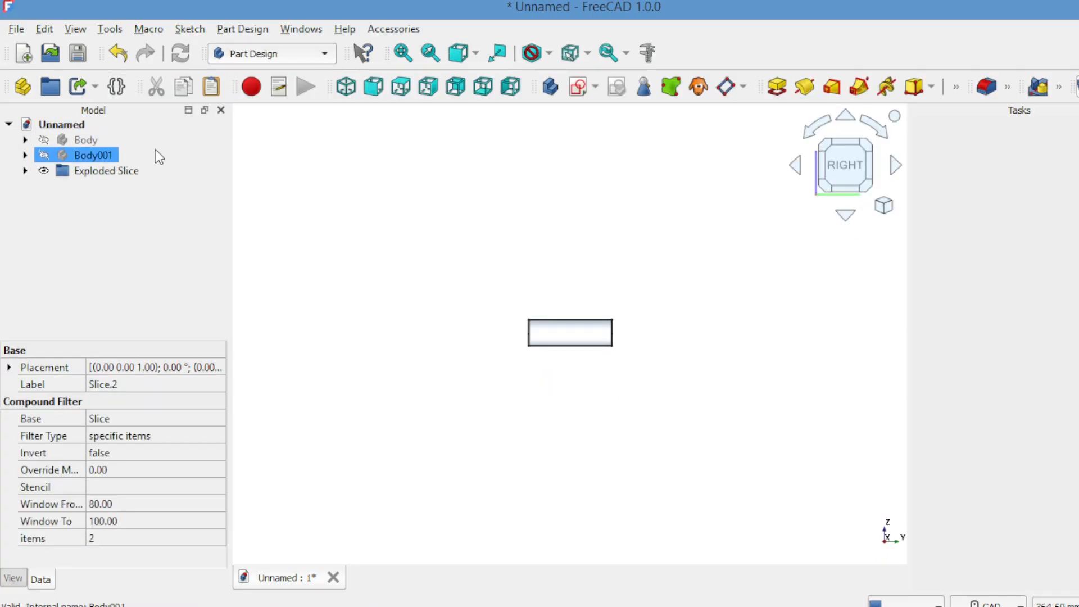
Create a new body and start a sketch on its YZ plane
left_click(550, 86)
left_click(579, 88)
left_click(964, 218)
left_click(988, 142)
Draw a large circle left of the slice, touching its end, and close the sketch
key("g")
key("c")
left_click(398, 343)
left_click(530, 344)
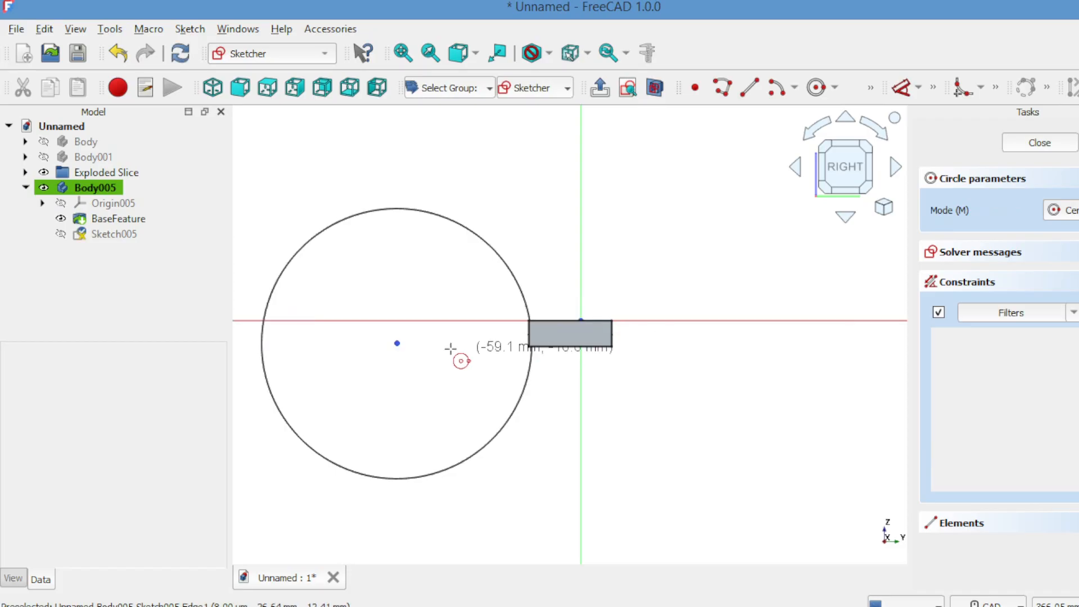
right_click(399, 346)
left_click_drag(397, 343, 397, 337)
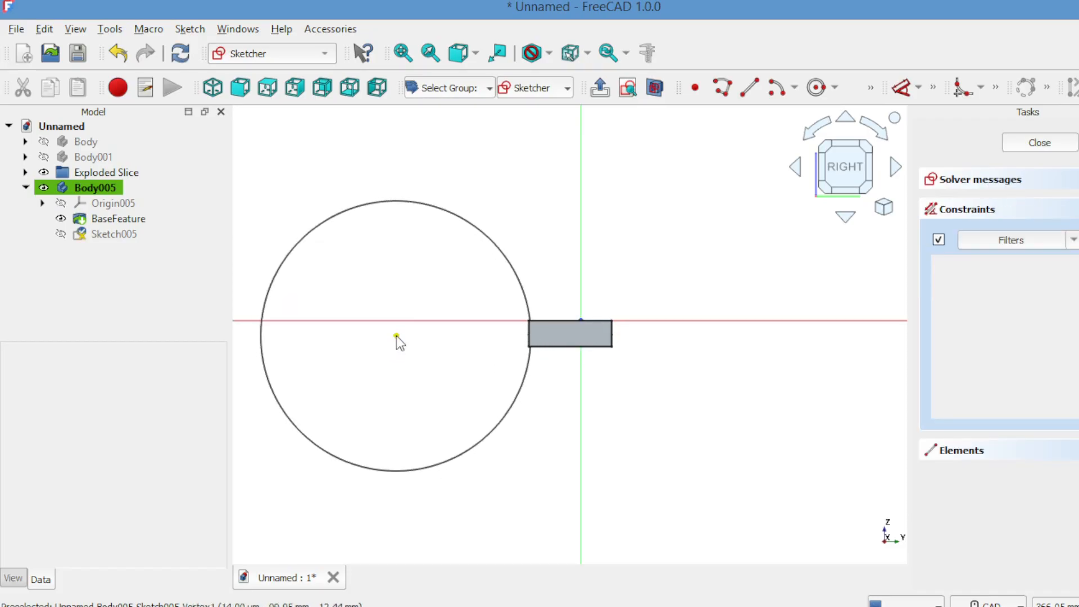
left_click(1027, 145)
Start padding the circle sketch, with an unconfirmed 18 mm length
left_click(938, 280)
left_click(403, 53)
scroll(1077, 236, "up", 7)
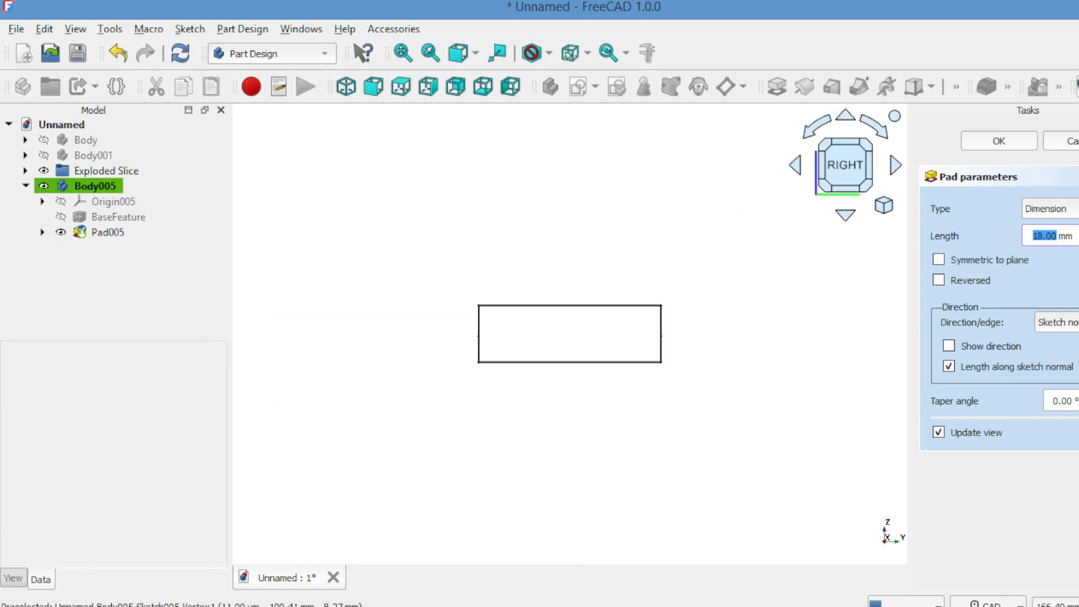
Inspect the pad preview and cancel the unfinished pad attempts
left_click(894, 164)
left_click(894, 164)
left_click(894, 164)
left_click(894, 164)
left_click(894, 164)
left_click(894, 164)
left_click(894, 164)
left_click(871, 172)
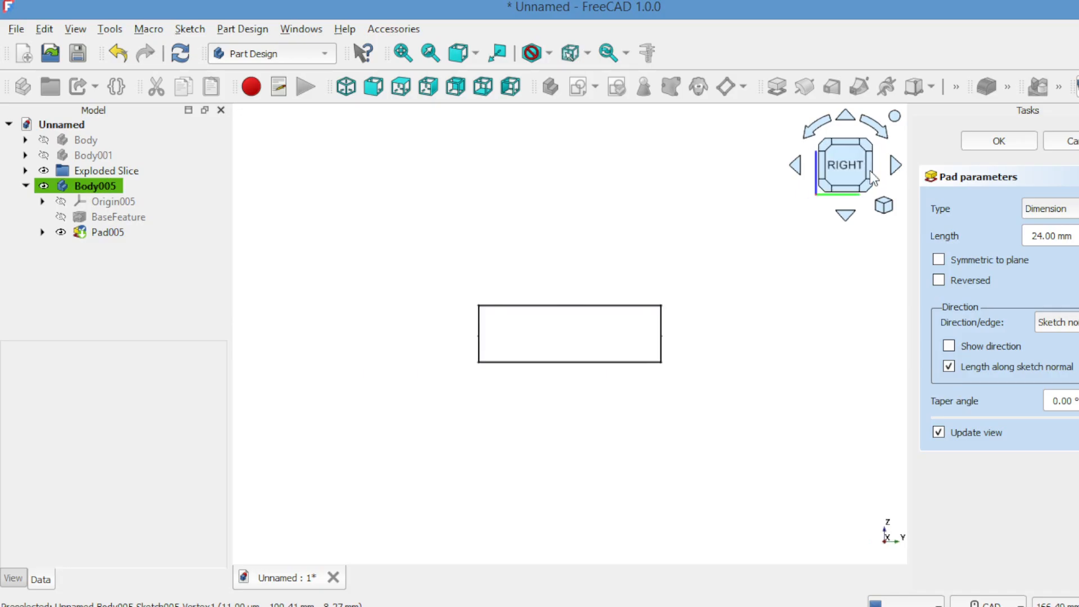
left_click(1068, 141)
left_click(934, 180)
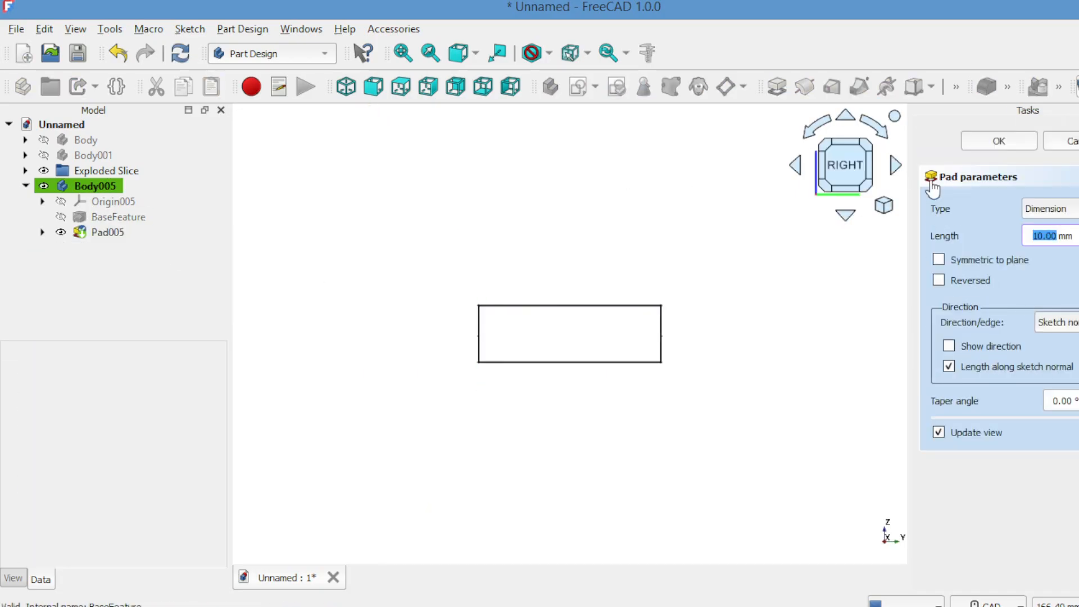
left_click(896, 166)
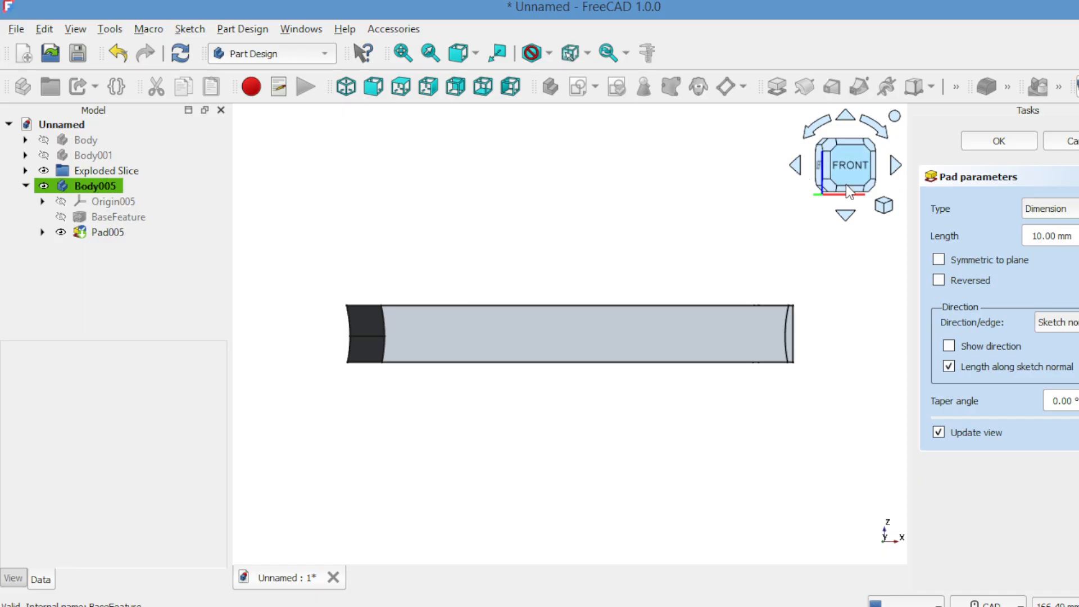
left_click(1068, 141)
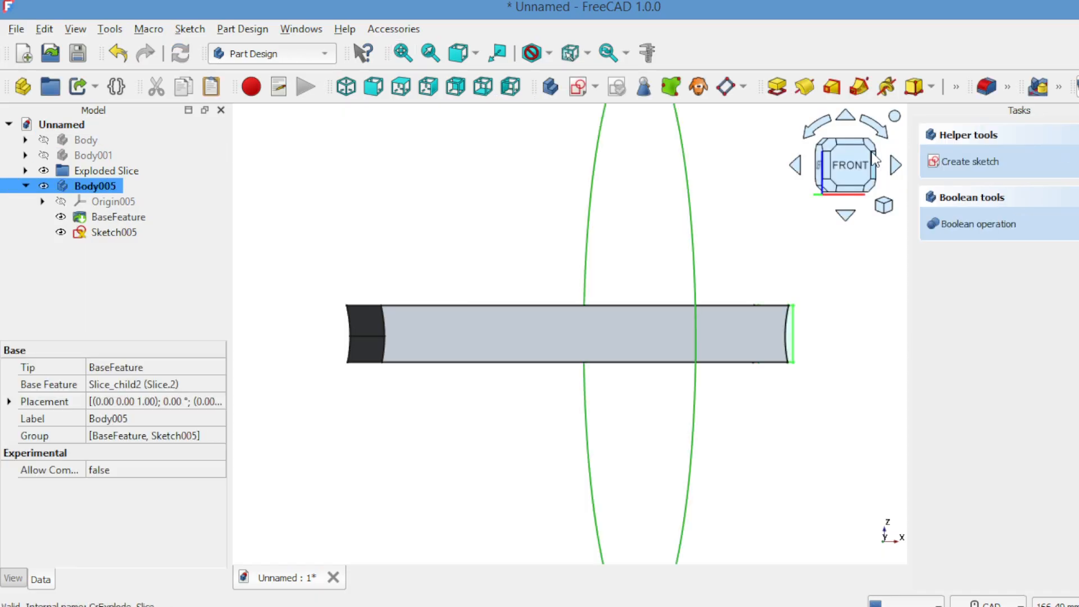
Delete the BaseFeature from Body005
left_click(795, 166)
left_click(835, 164)
scroll(628, 215, "down", 8)
left_click(627, 215)
left_click(117, 217)
key("Delete")
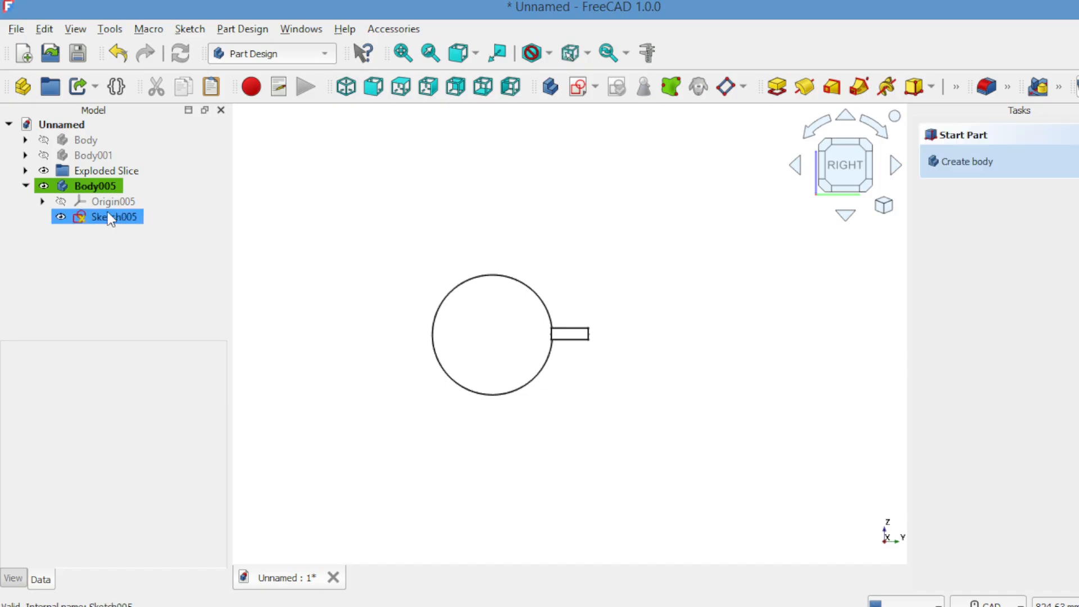
Pad Sketch005 into a solid 100 mm long
left_click(944, 179)
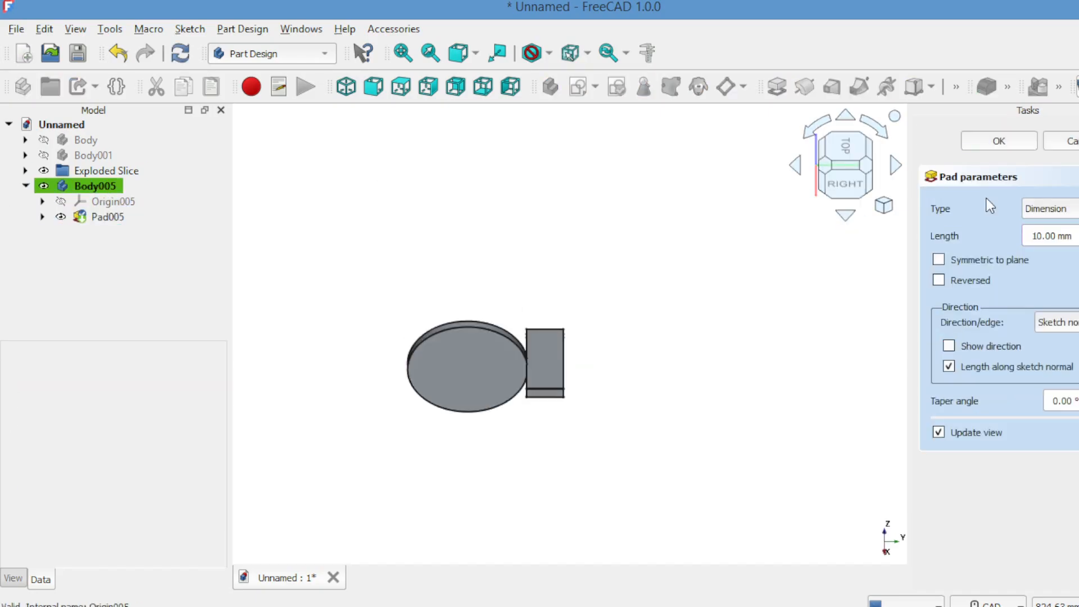
left_click(1077, 237)
type("100")
key("Return")
left_click(977, 142)
left_click(95, 186)
Move Body005 up beside the slice with the Transform dragger
right_click(285, 236)
left_click(315, 573)
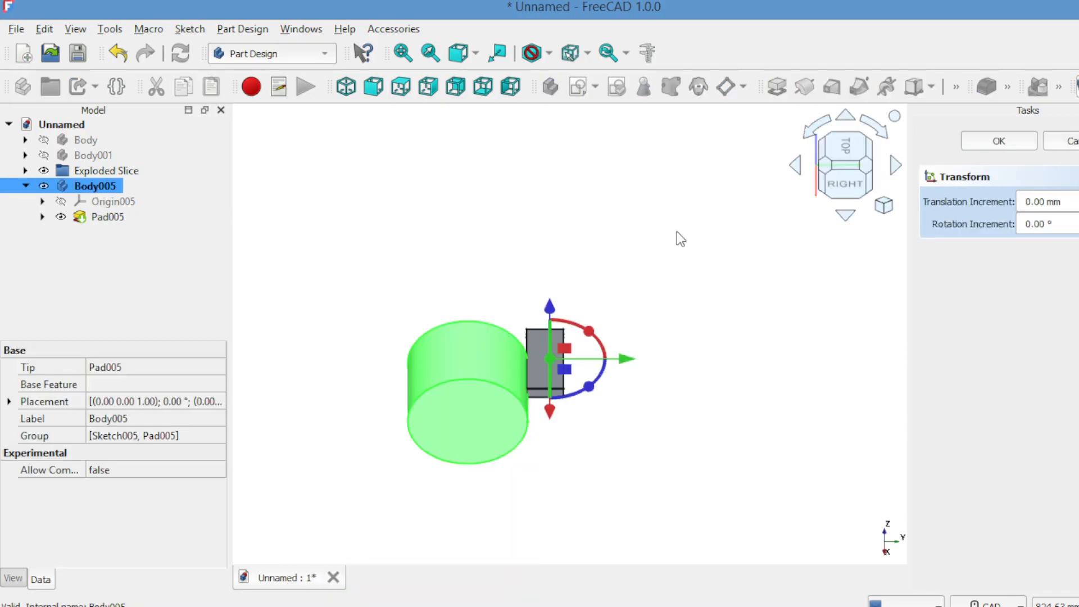
left_click_drag(551, 452, 552, 407)
left_click(992, 143)
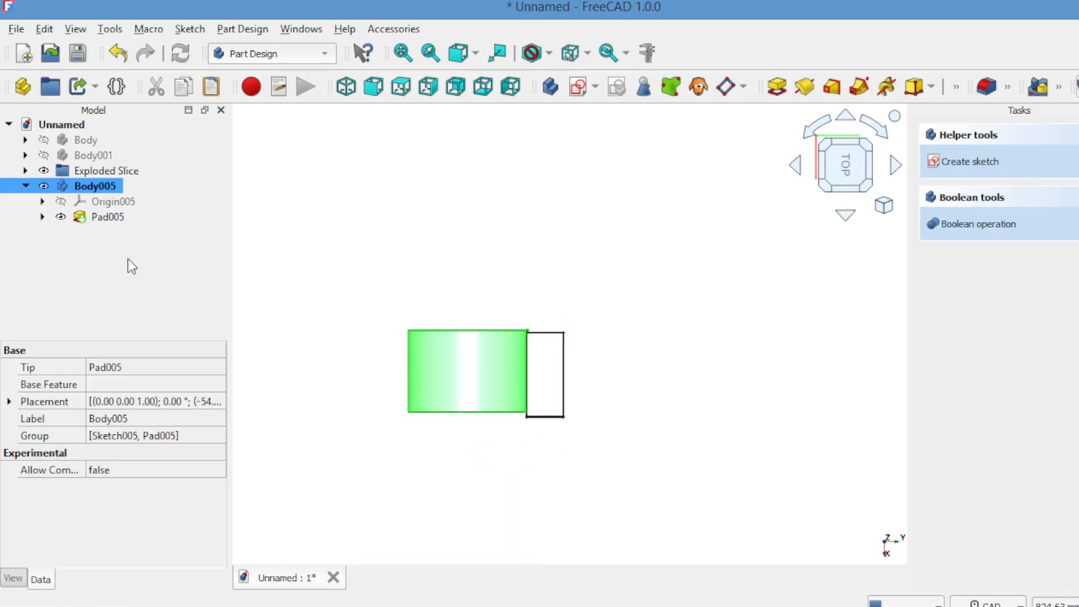
Change Pad005's length to 110 mm and view from the right side
double_click(107, 218)
left_click(1077, 236)
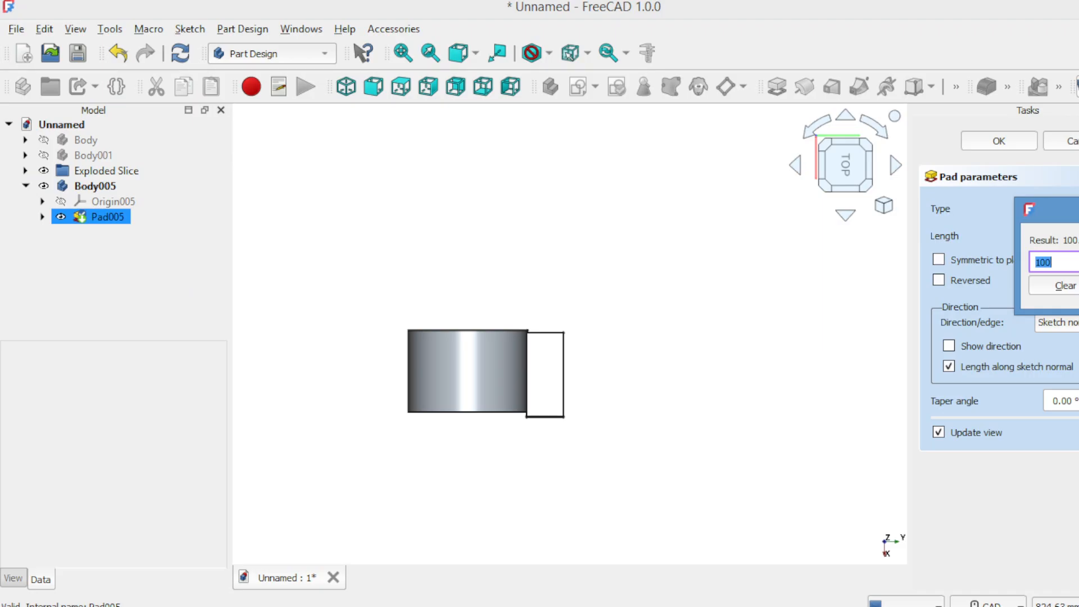
type("110")
key("Return")
left_click(1007, 143)
left_click(475, 53)
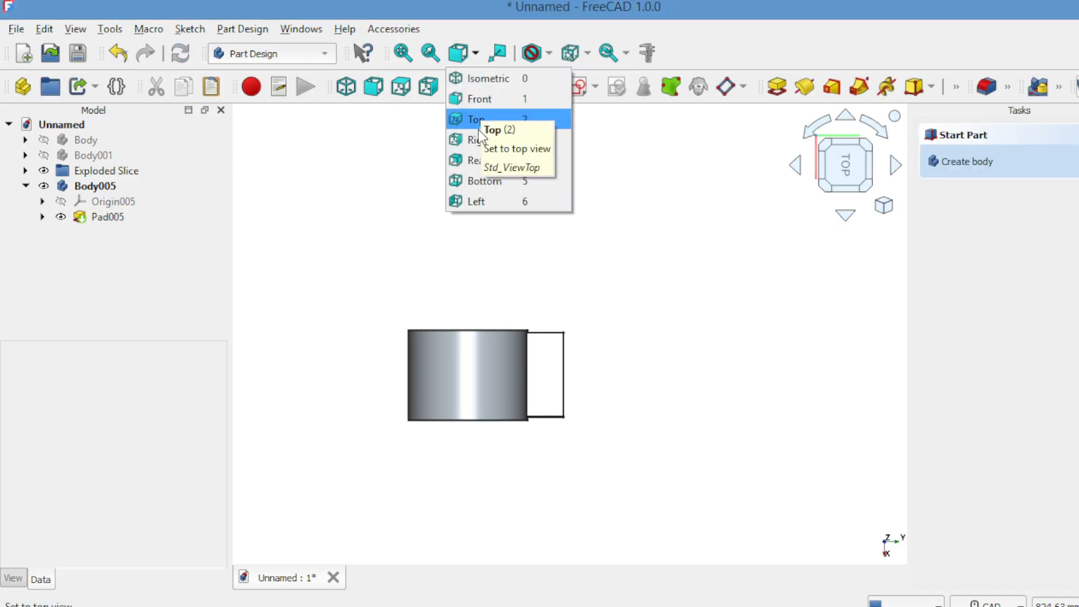
left_click(477, 142)
Cut Body005 from Slice.2 using Part Boolean Cut
left_click(26, 185)
left_click(76, 171)
left_click(25, 170)
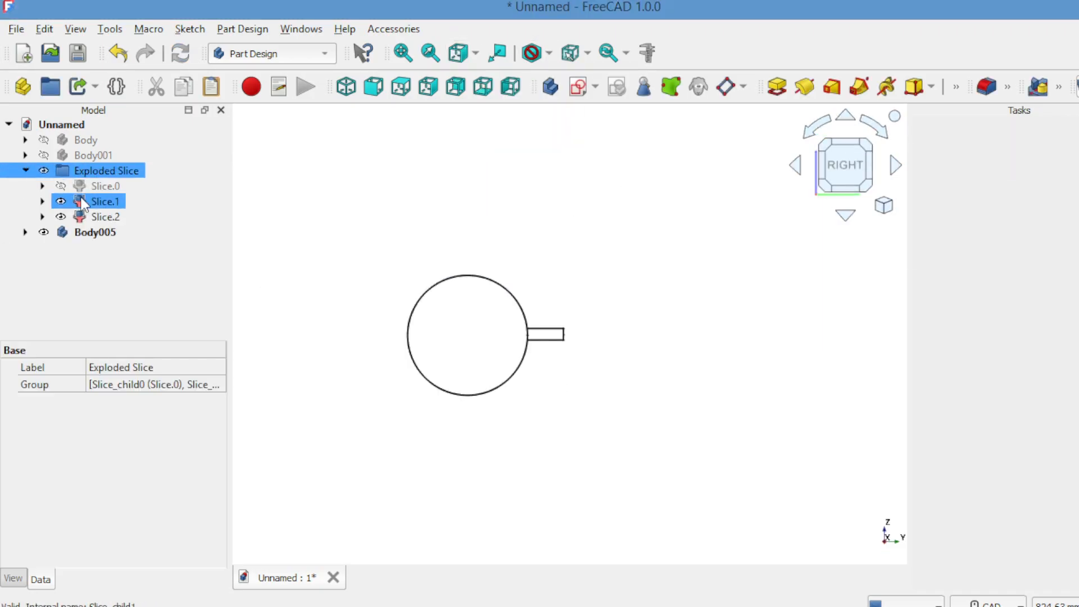
left_click(86, 217)
left_click(93, 232, "ctrl")
left_click(272, 54)
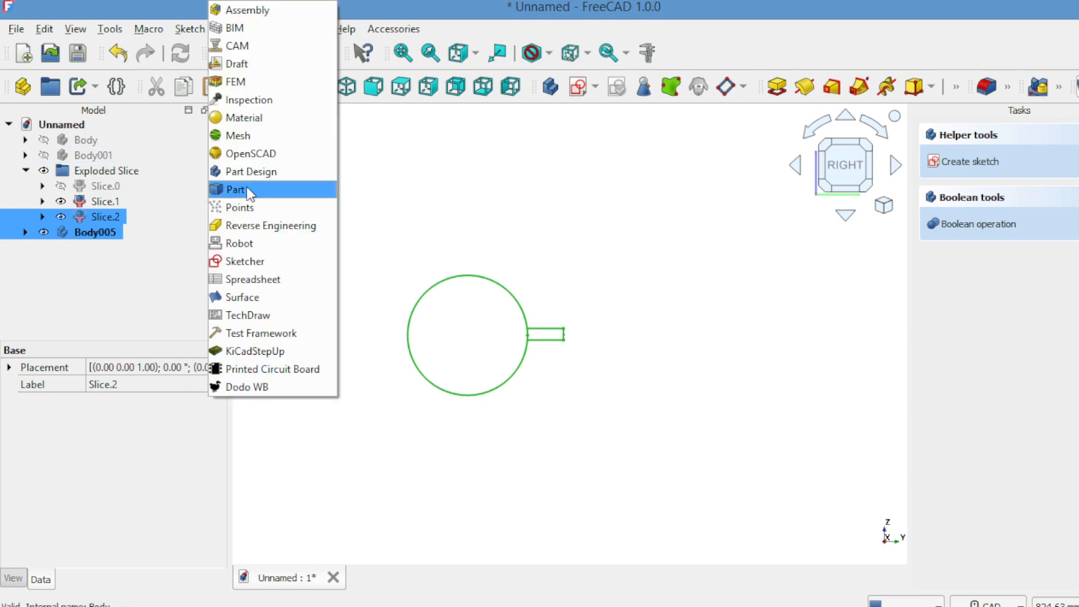
left_click(242, 186)
left_click(184, 29)
mouse_move(312, 324)
left_click(434, 343)
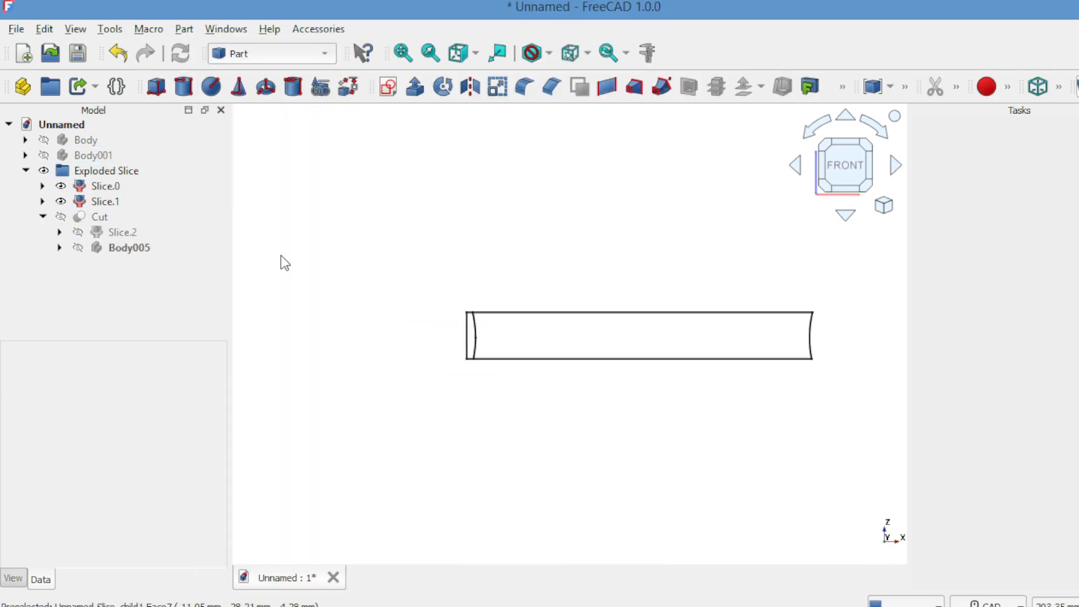
Hide Slice.0 and dismiss the accidental Transform
left_click(66, 190)
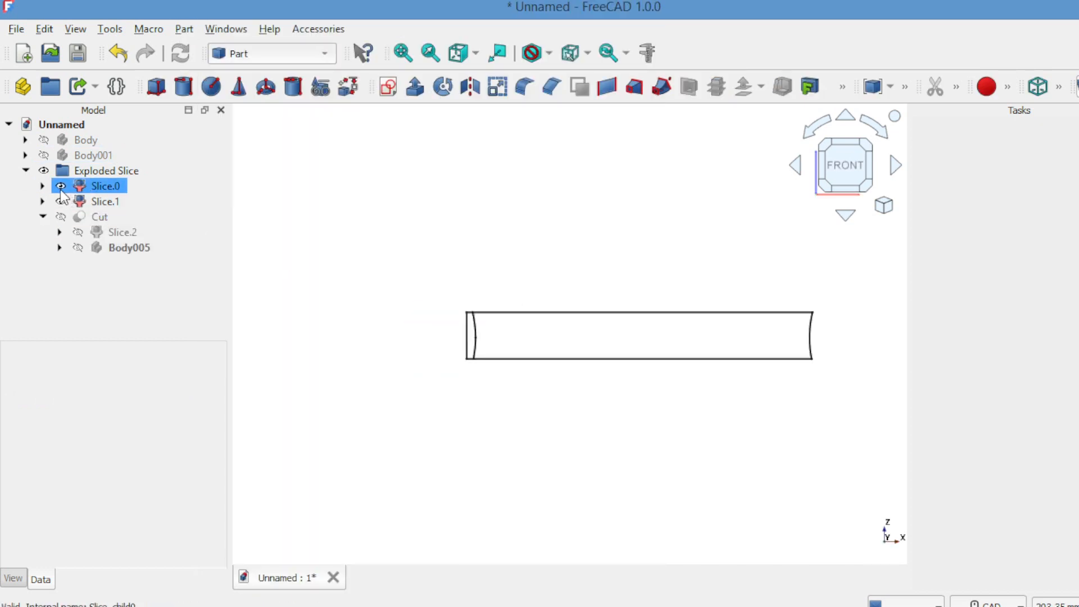
double_click(61, 188)
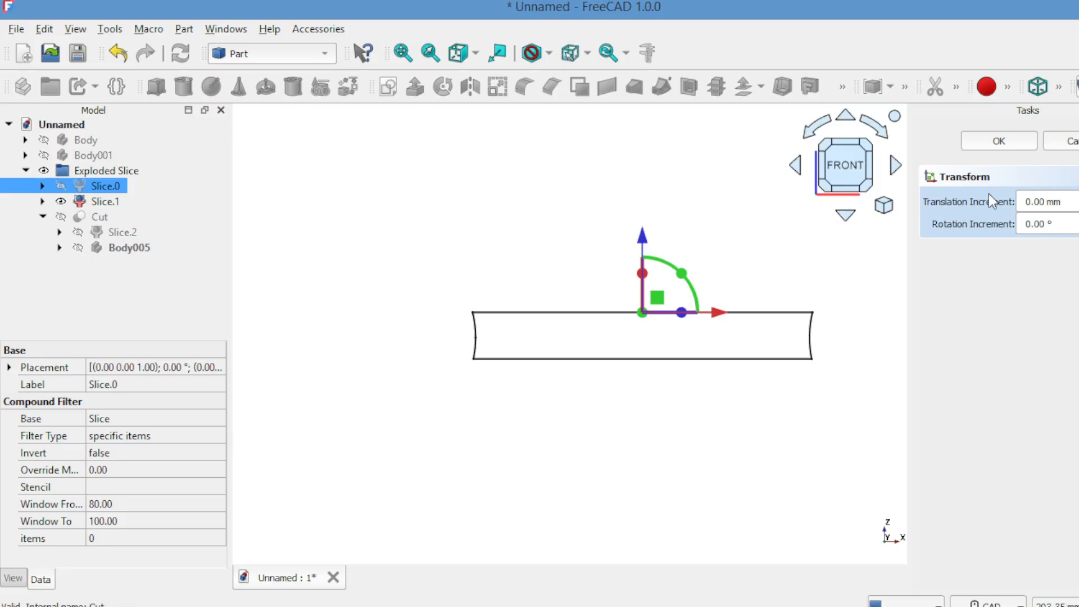
left_click(1071, 142)
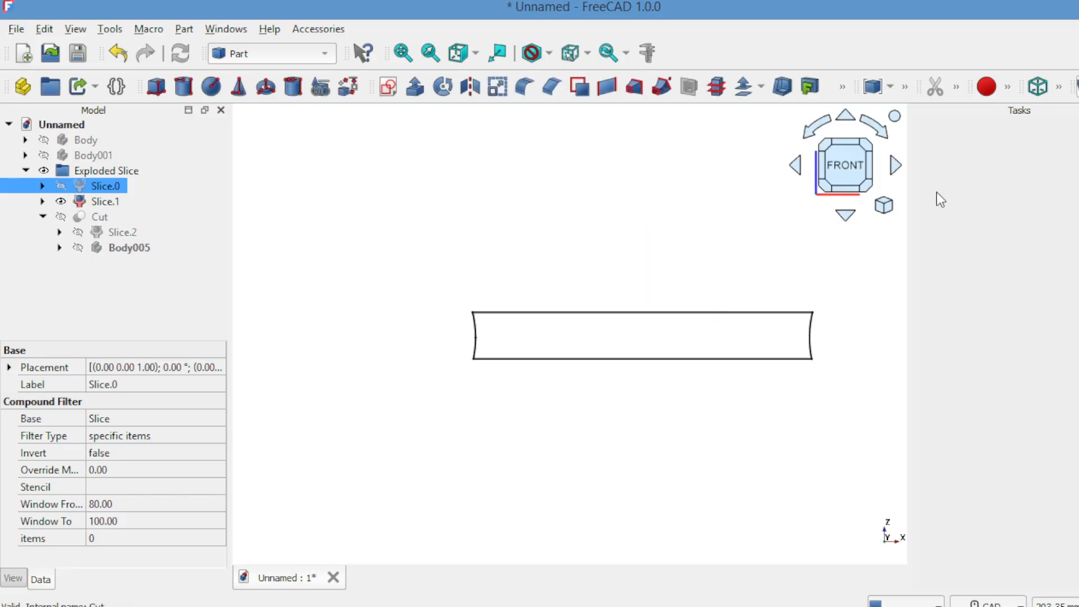
left_click(847, 217)
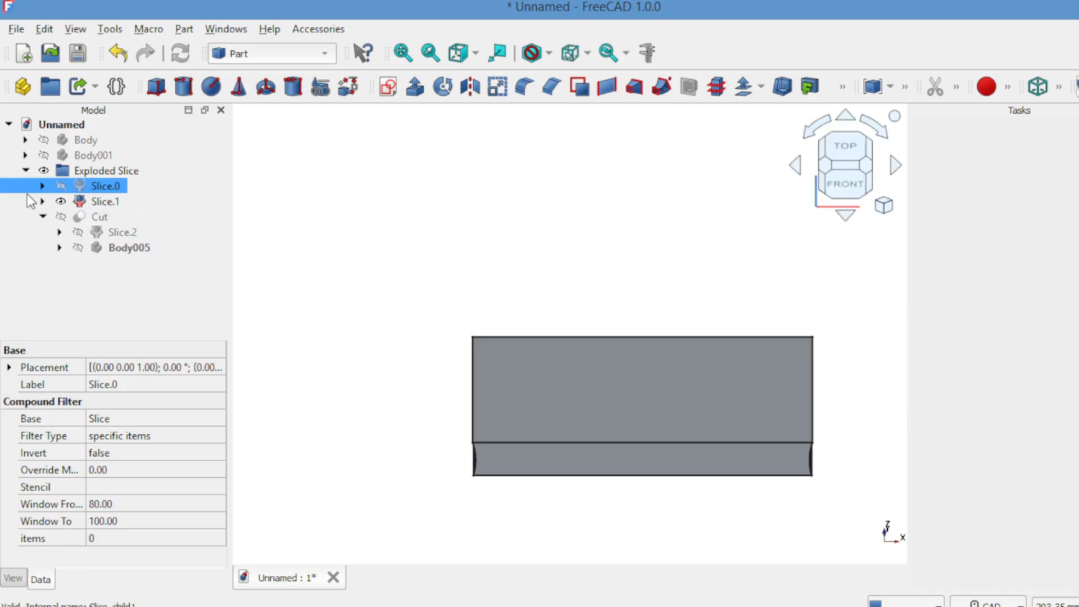
Make the Body and Body001 covers visible
left_click(43, 139)
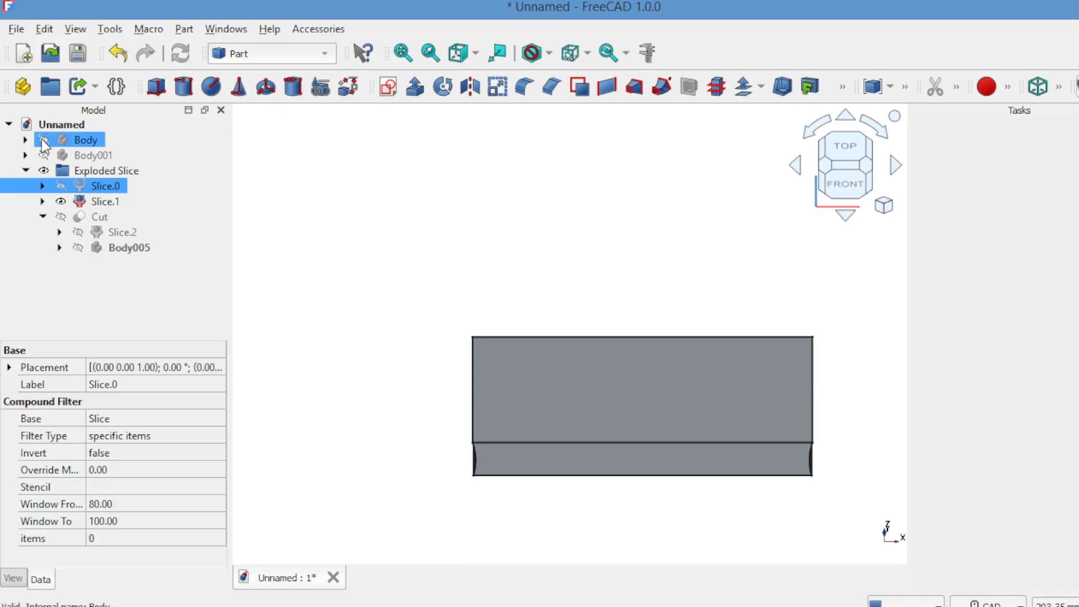
left_click(43, 155)
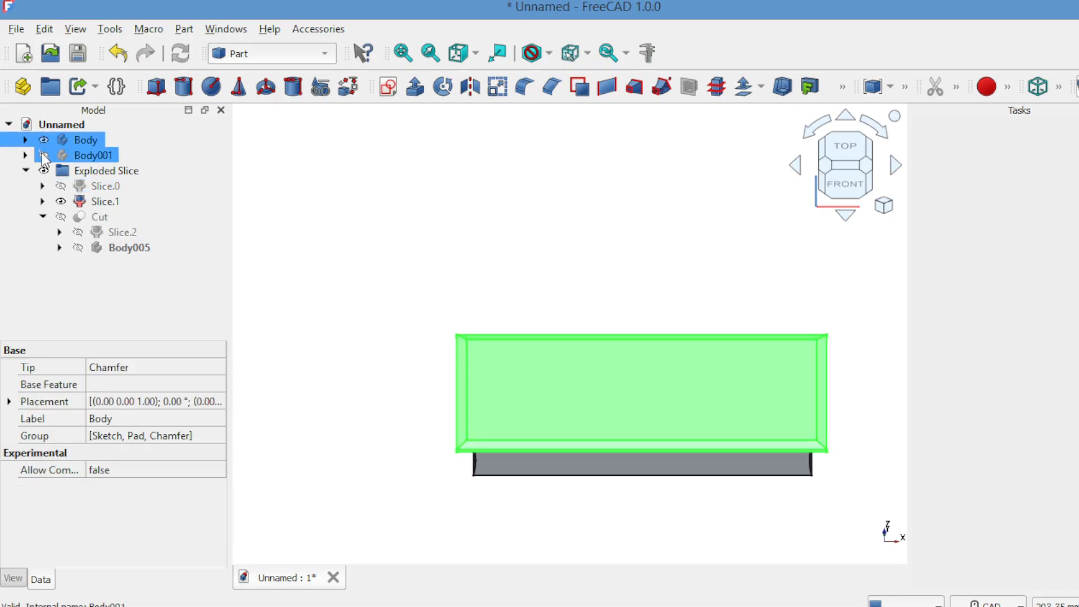
left_click(246, 156)
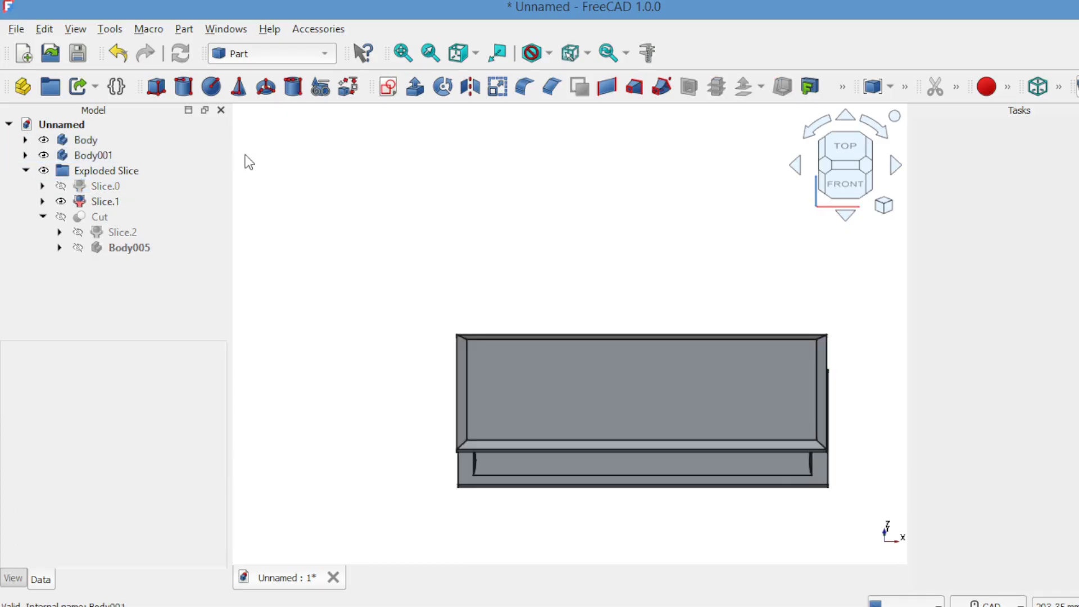
Orbit around the assembled book from the front, sides and rear
left_click(845, 185)
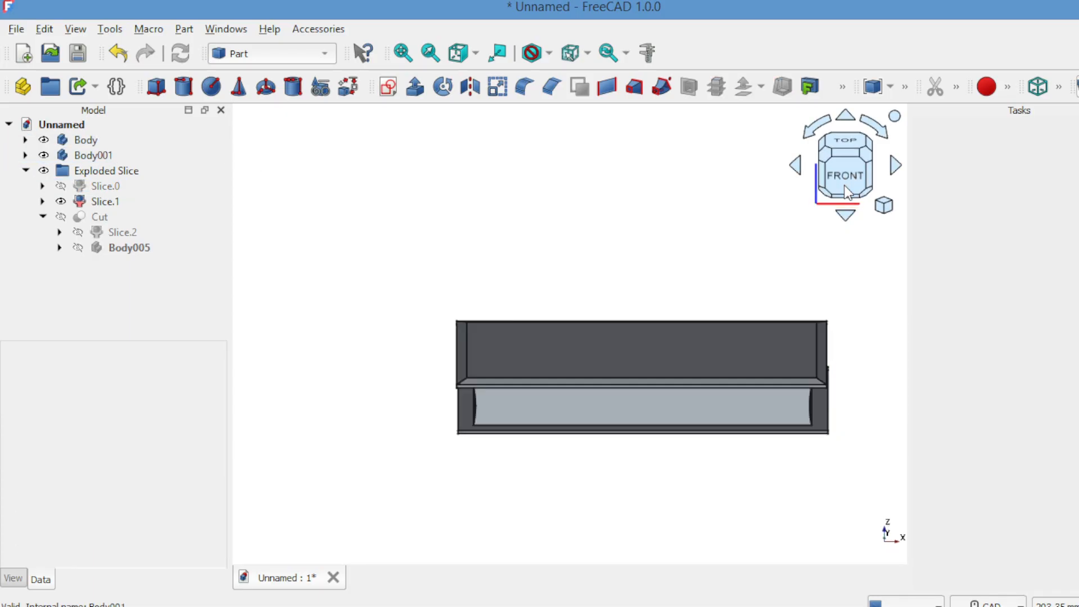
left_click(897, 170)
left_click(896, 170)
left_click(895, 170)
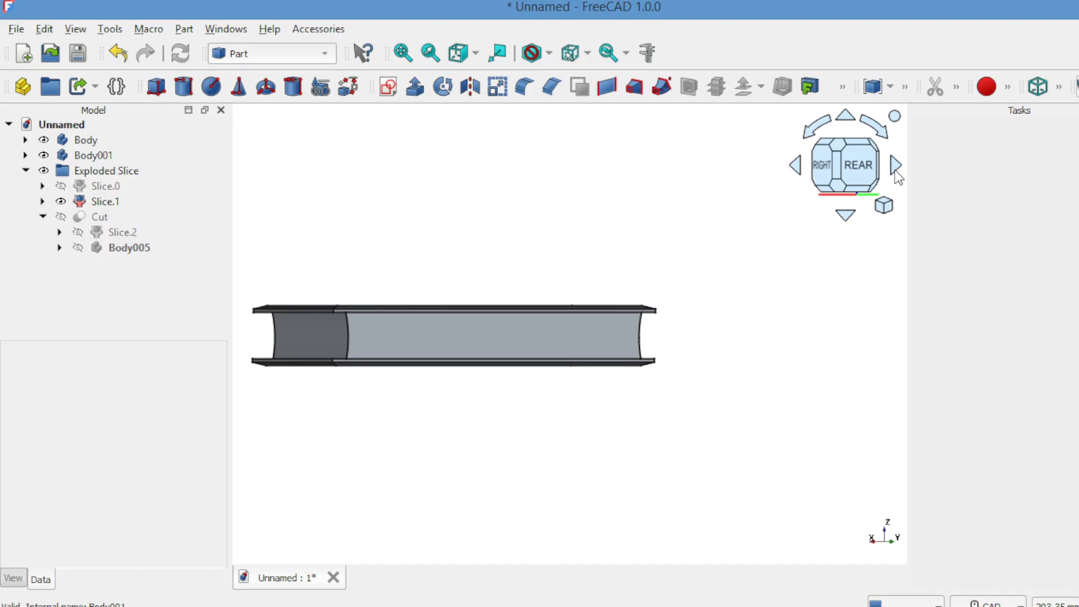
left_click(796, 168)
left_click(796, 168)
left_click(797, 167)
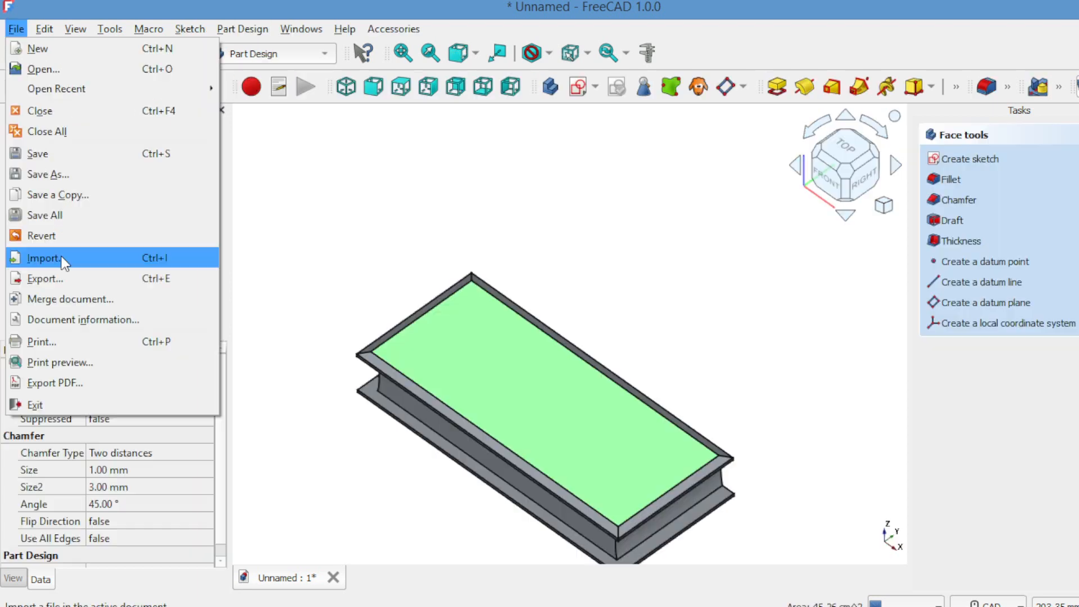
left_click(61, 258)
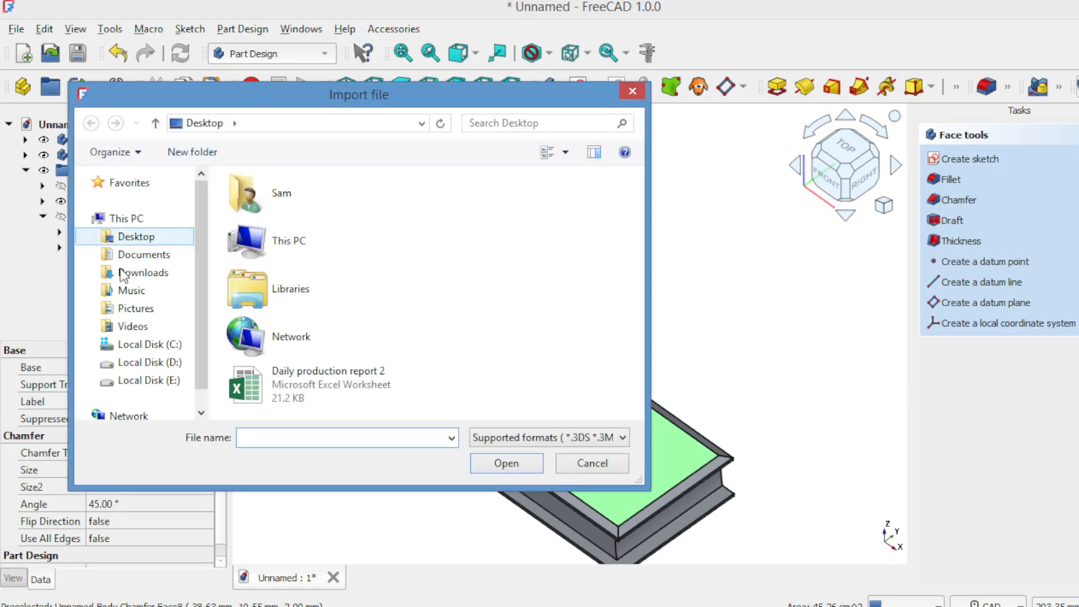
Import KDP_PRINT_BOOK_CONVERTED_COVER_THUMBNAIL_125 from the Downloads folder as an image plane
left_click(120, 271)
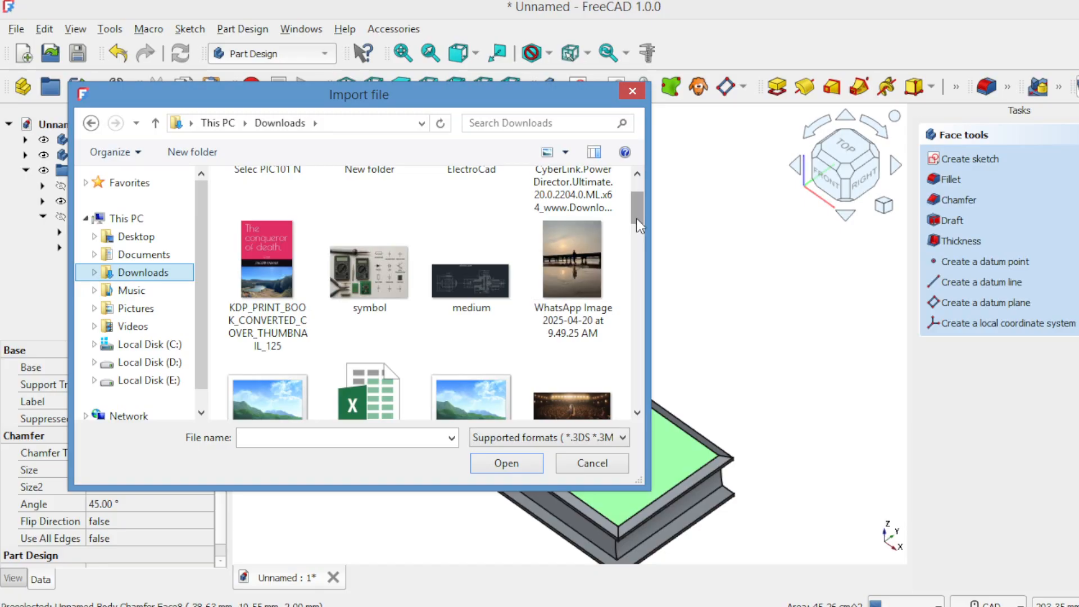
left_click(271, 267)
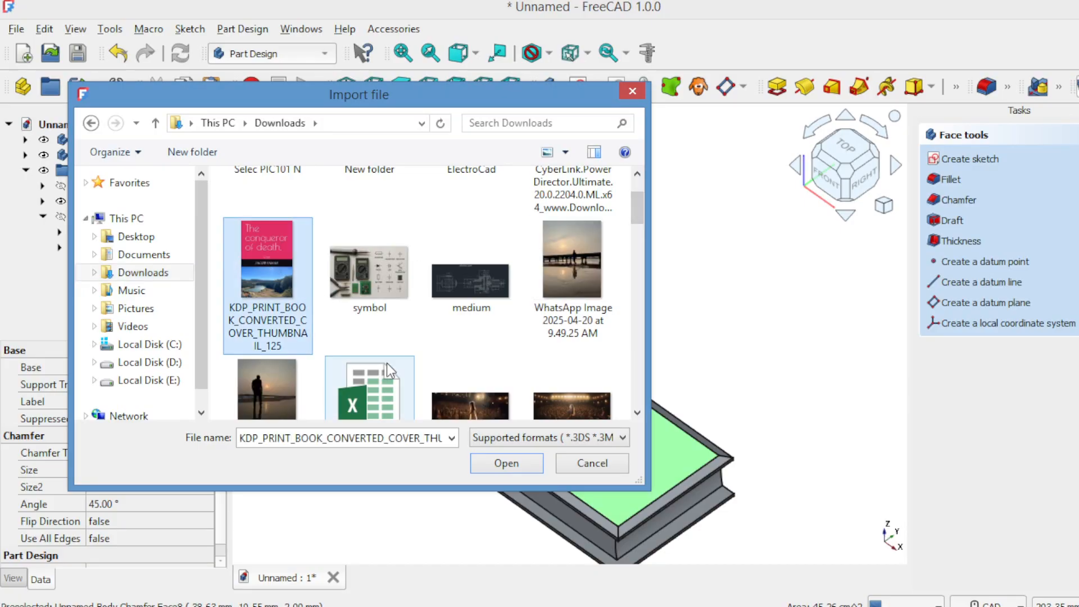
left_click(497, 461)
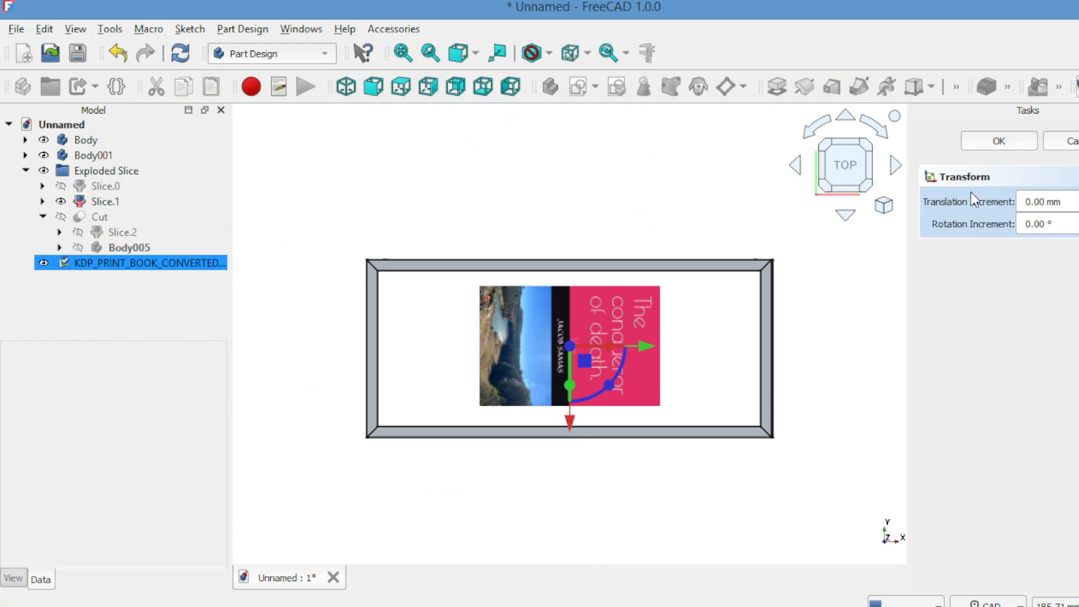
Accept the image plane's placement and enlarge its XSize with the spin arrows
left_click(998, 141)
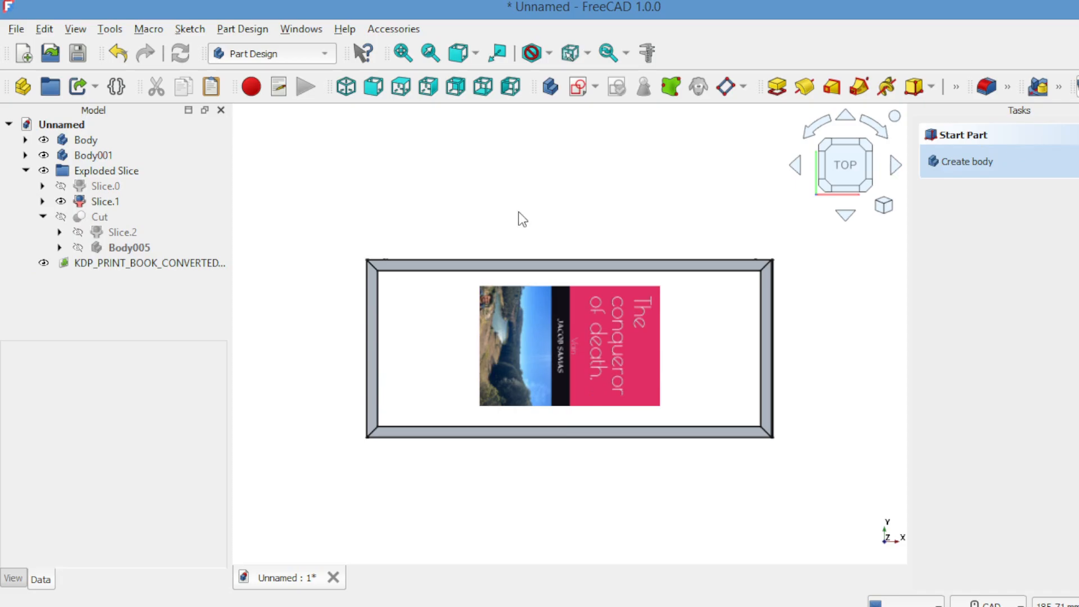
left_click(208, 268)
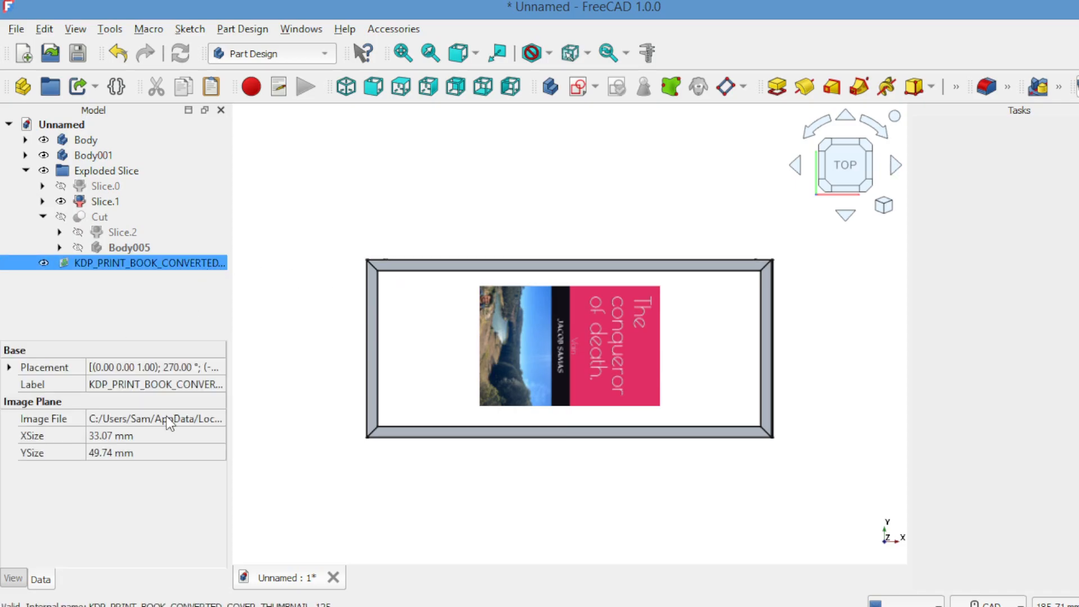
left_click(153, 436)
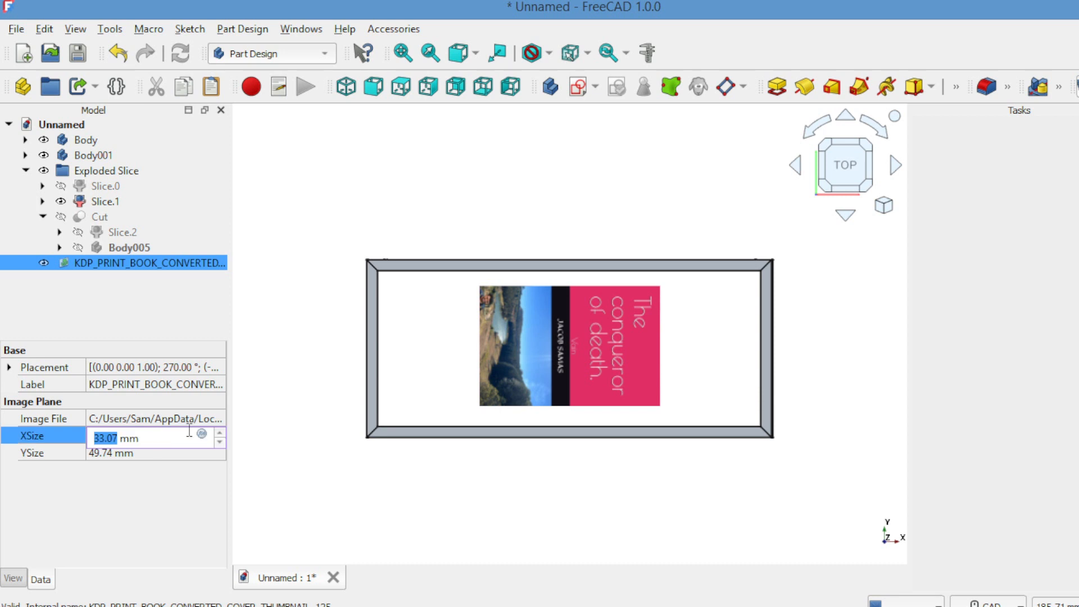
left_click(219, 431)
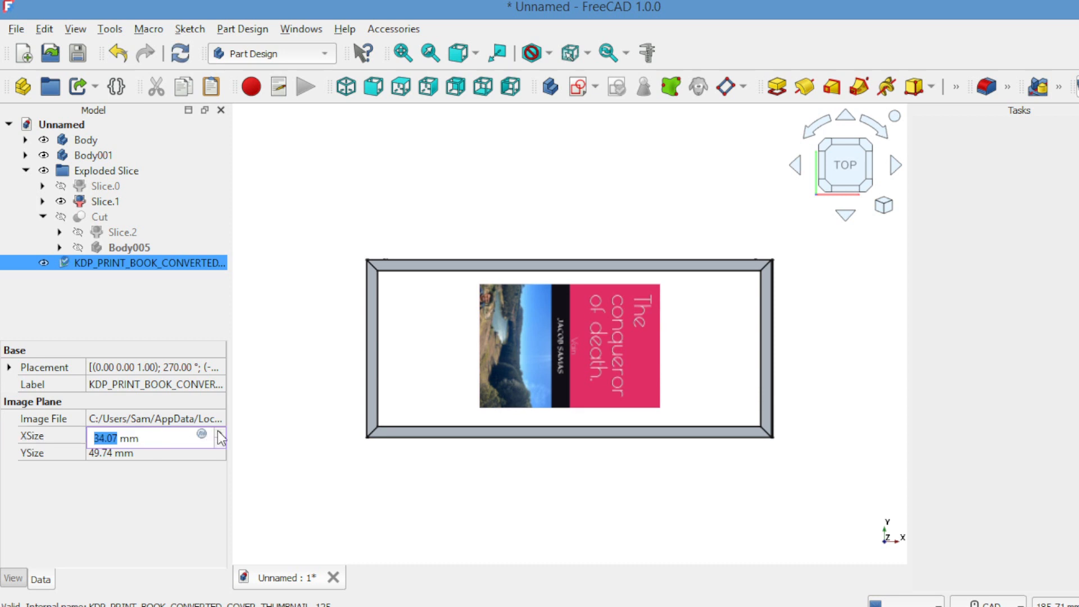
left_click(219, 434)
left_click(219, 434)
left_click(219, 434)
left_click(219, 433)
left_click(219, 434)
left_click(219, 434)
left_click(218, 433)
left_click(219, 433)
left_click(219, 434)
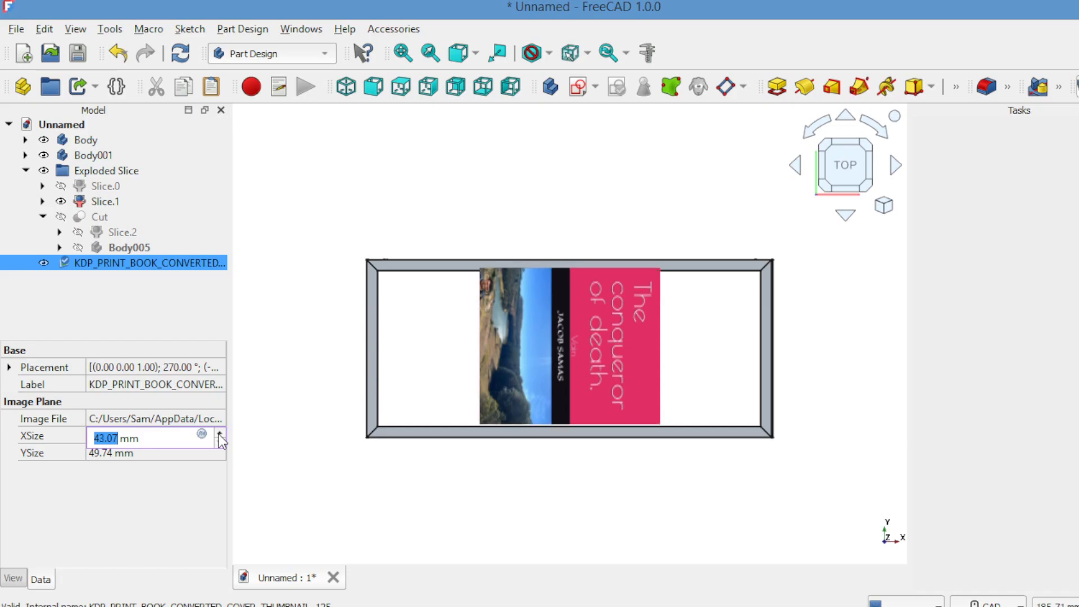
left_click(219, 443)
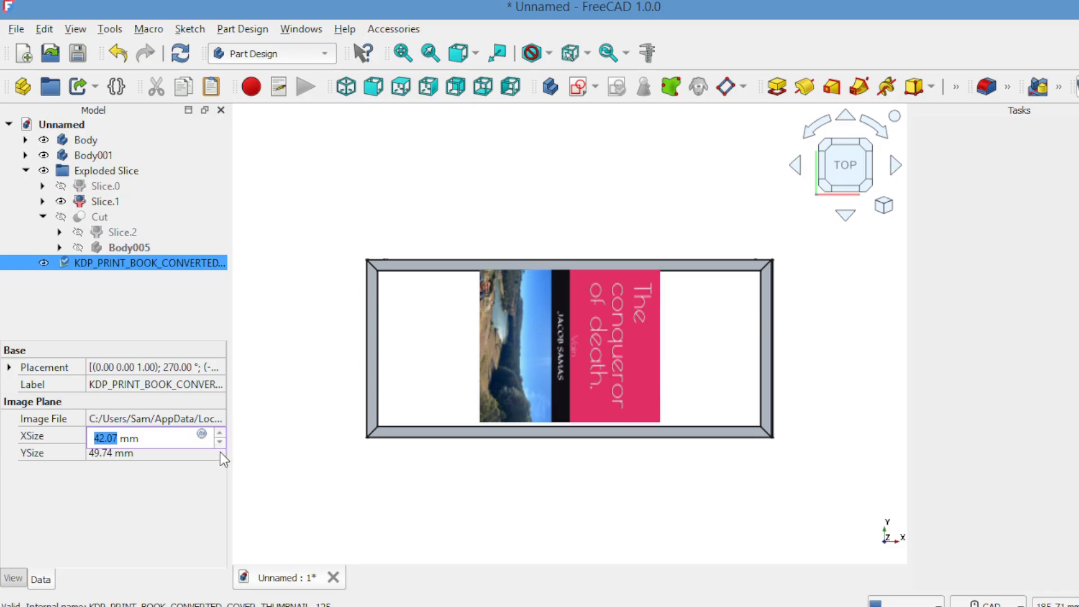
Step the image's YSize up to 105.74 mm so it spans the cover
left_click(219, 454)
left_click(220, 451)
left_click(219, 451)
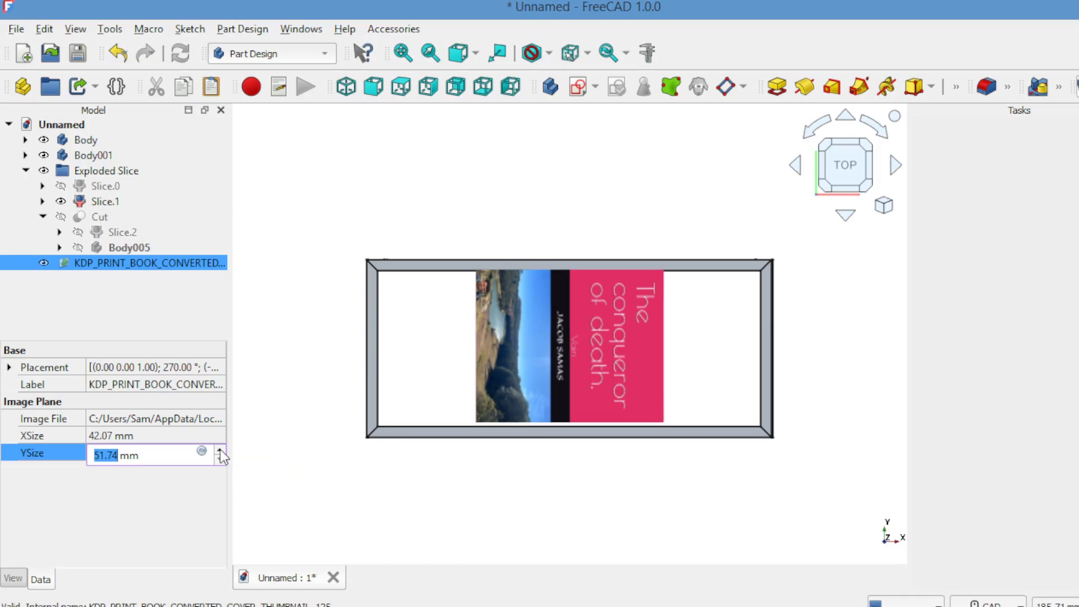
left_click(219, 451)
left_click(219, 451)
left_click(220, 451)
left_click(219, 451)
left_click(220, 451)
left_click(221, 451)
left_click(221, 451)
left_click(221, 451)
left_click(221, 451)
left_click(220, 451)
left_click(220, 452)
left_click(220, 452)
left_click(220, 451)
left_click(220, 451)
left_click(221, 452)
left_click(220, 452)
left_click(223, 451)
left_click(223, 450)
left_click(224, 451)
left_click(225, 451)
left_click(225, 451)
left_click(225, 451)
left_click(226, 450)
left_click(226, 451)
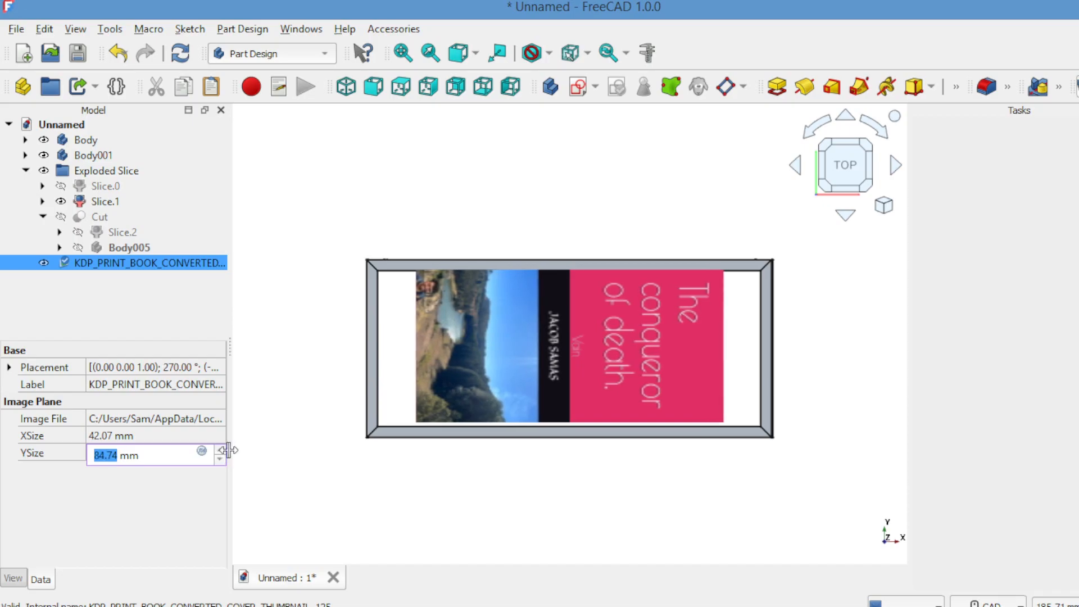
left_click(221, 451)
left_click(221, 450)
left_click(221, 451)
left_click(221, 450)
left_click(221, 451)
left_click(222, 451)
left_click(222, 452)
left_click(222, 452)
left_click(221, 452)
left_click(222, 452)
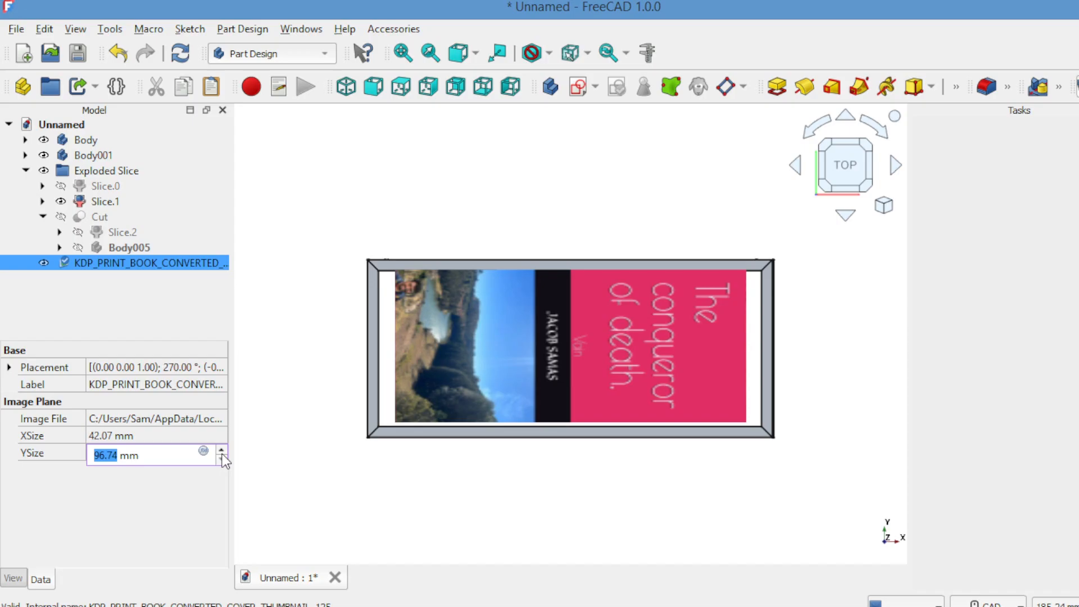
left_click(222, 452)
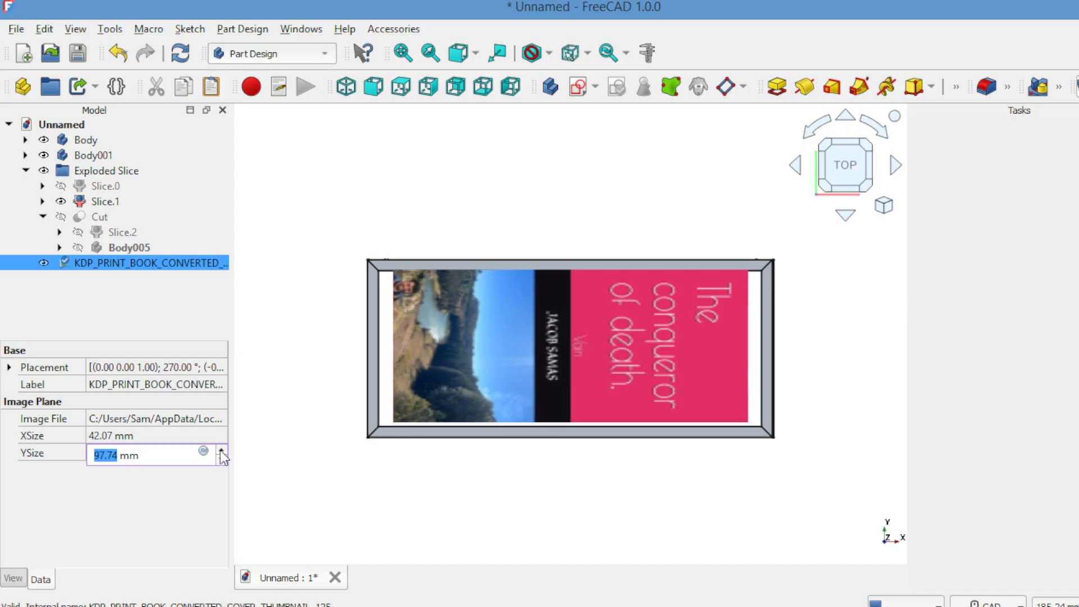
left_click(222, 451)
left_click(221, 452)
left_click(222, 451)
left_click(221, 451)
left_click(222, 452)
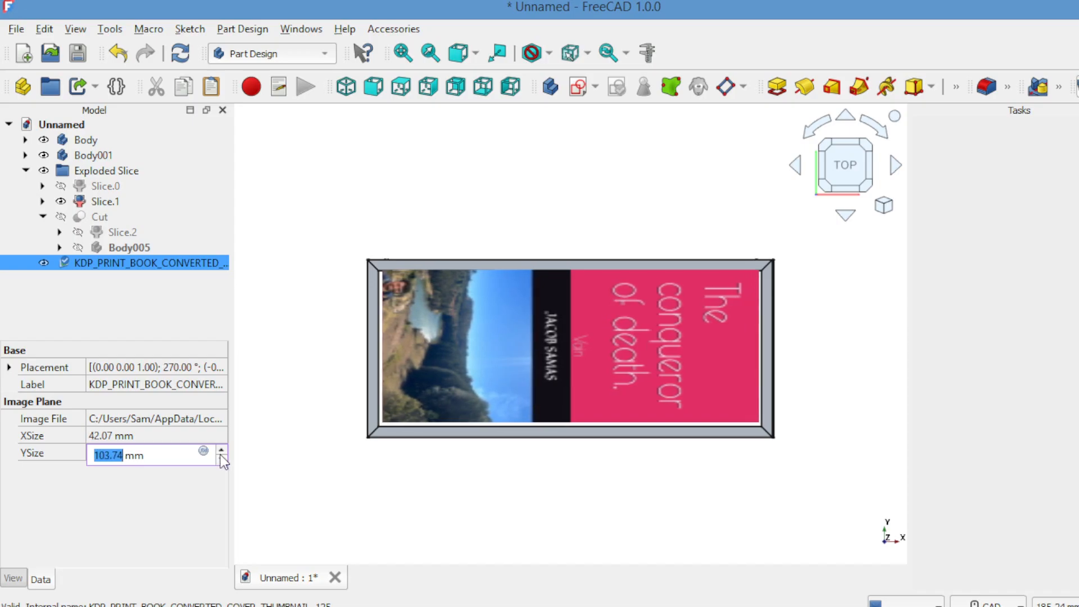
left_click(221, 452)
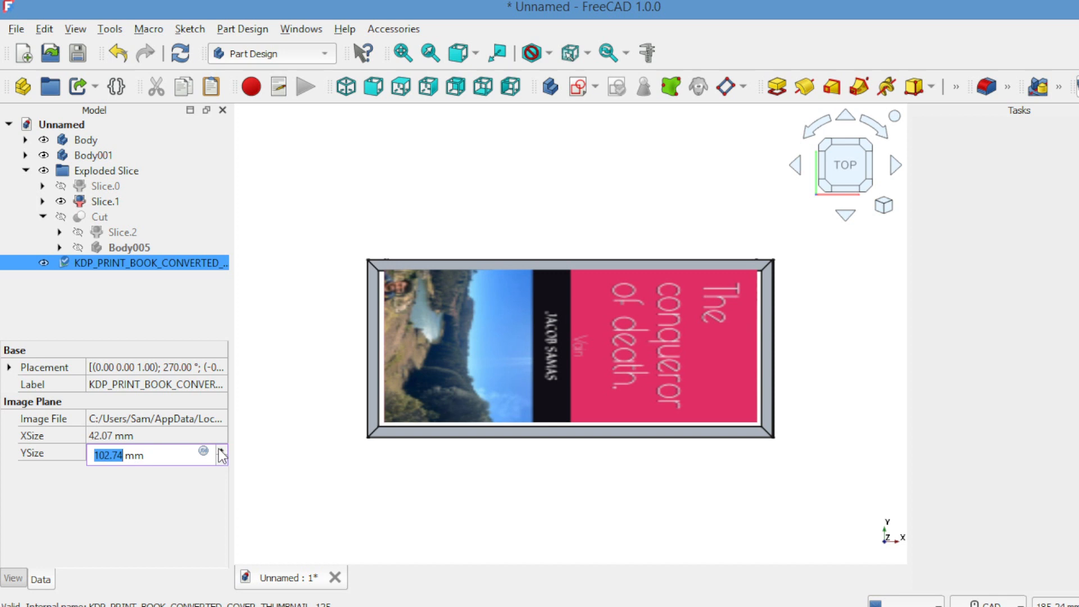
left_click(221, 452)
left_click(221, 452)
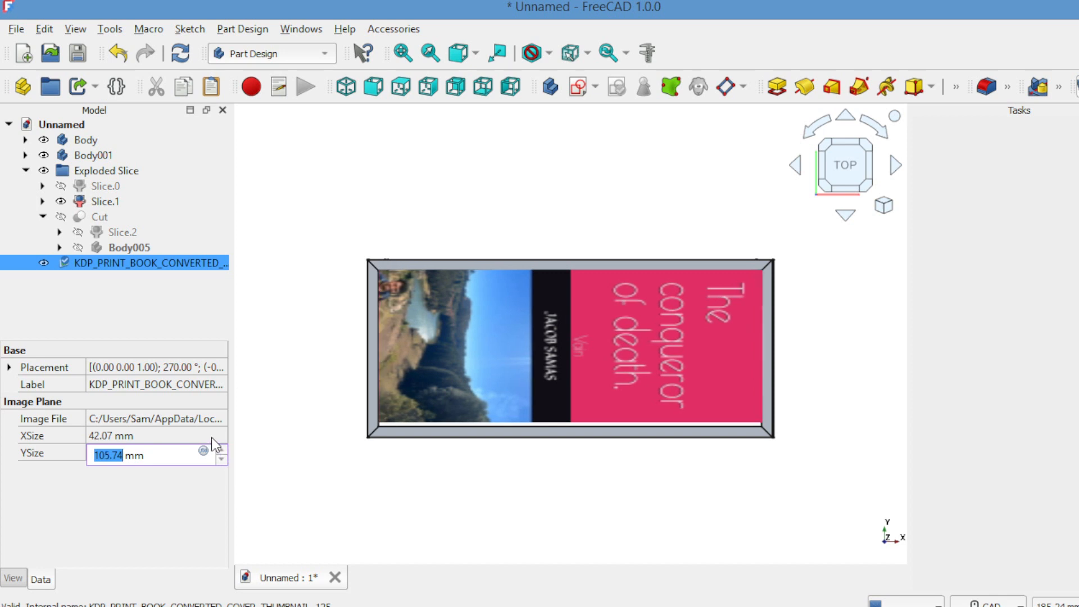
Raise the image's XSize again to fit, reaching 43.07 mm
left_click(212, 437)
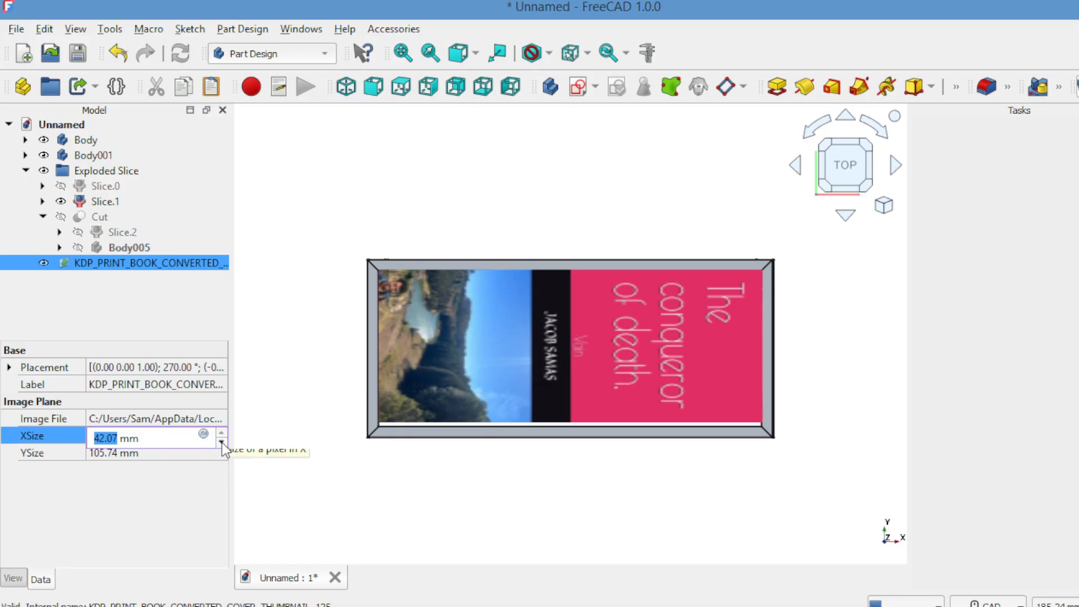
left_click(221, 433)
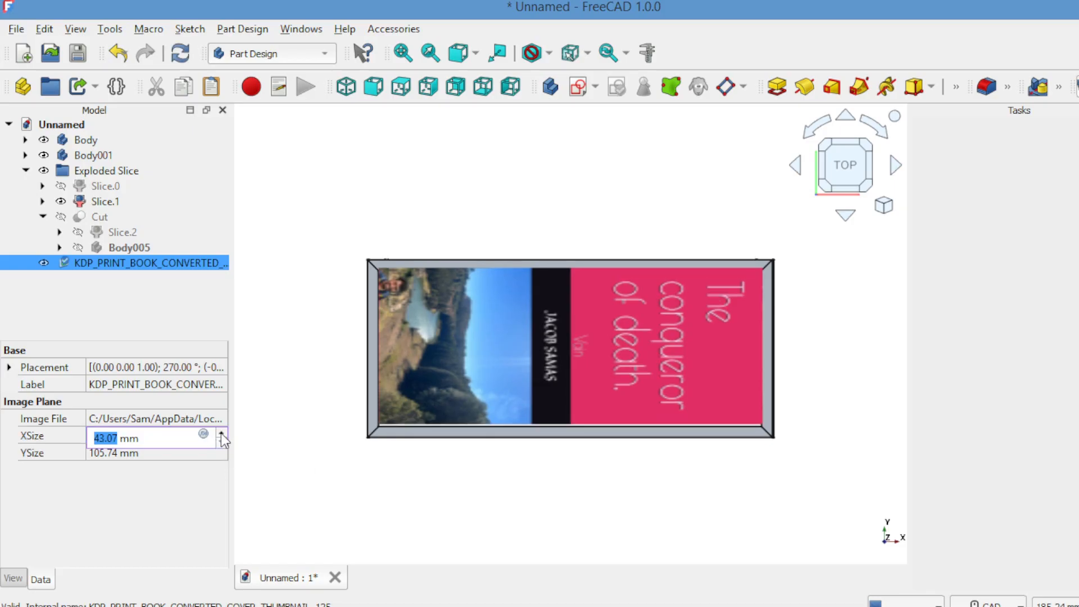
left_click(221, 434)
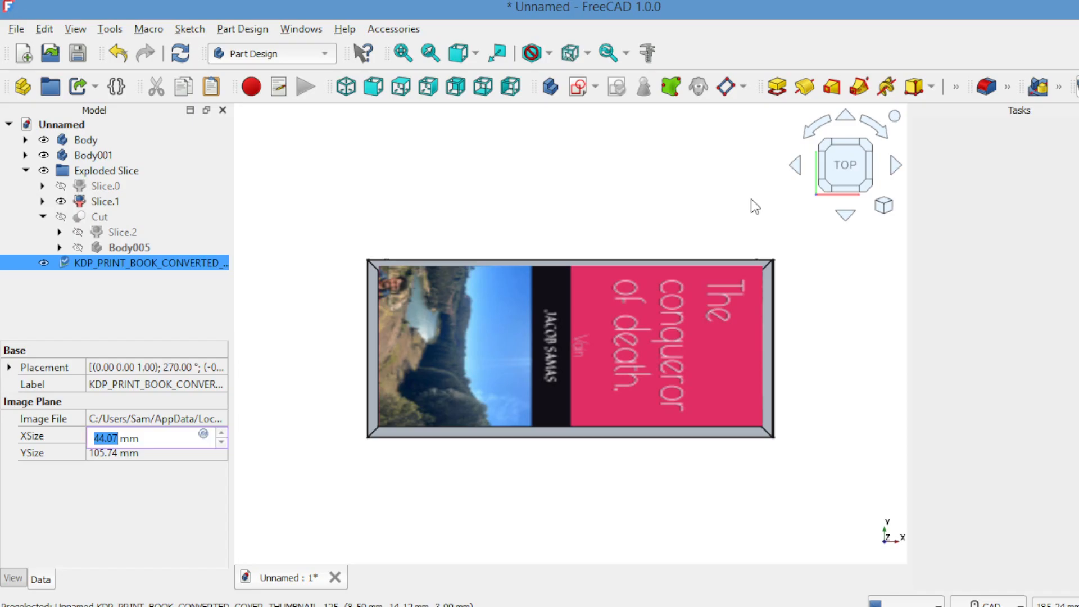
left_click(845, 127)
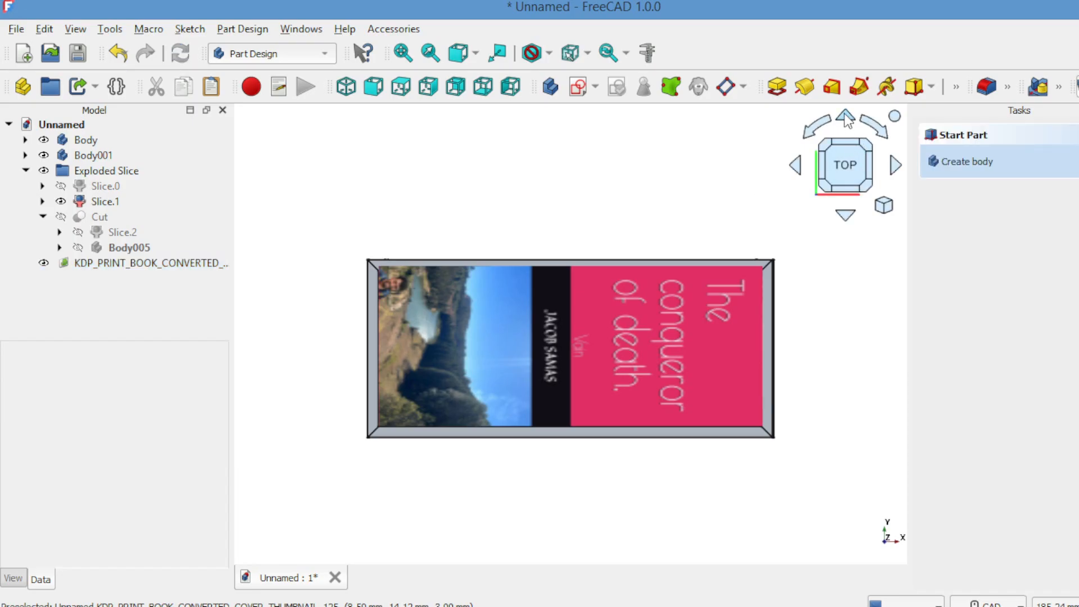
left_click(845, 116)
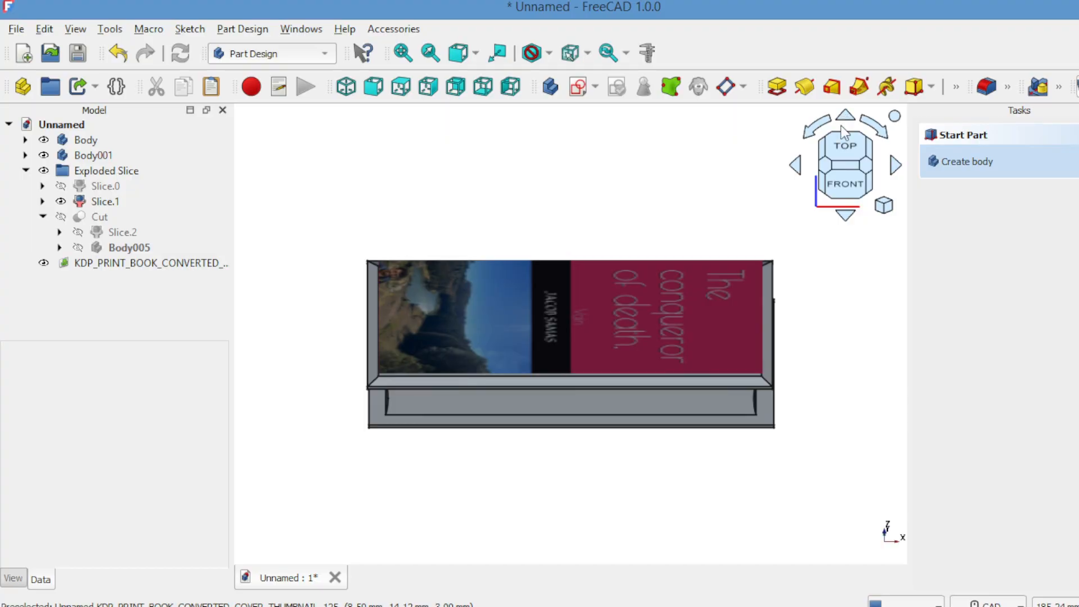
left_click(846, 117)
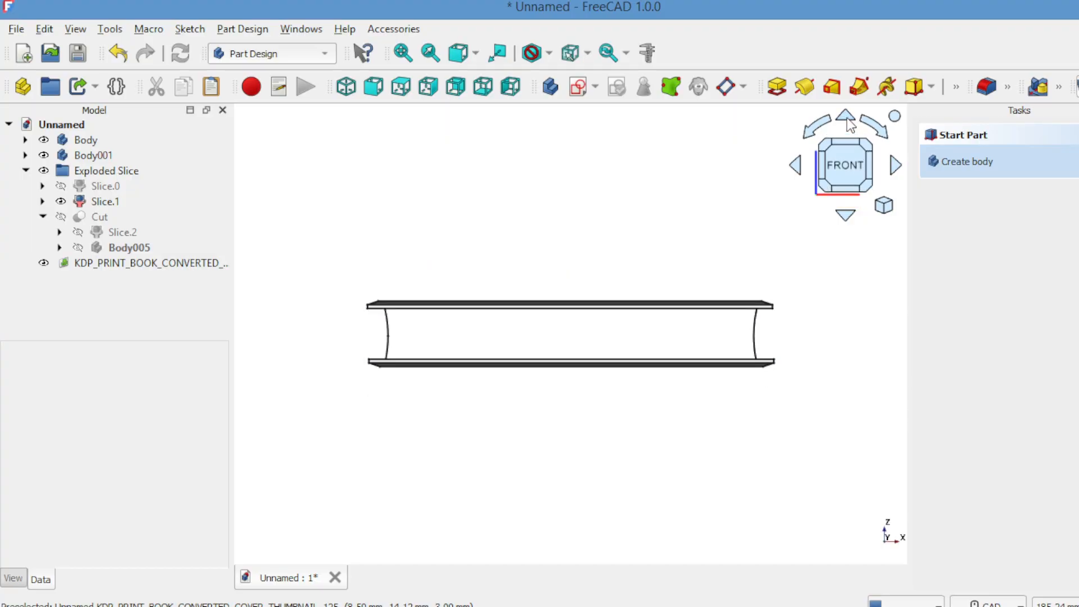
left_click(896, 166)
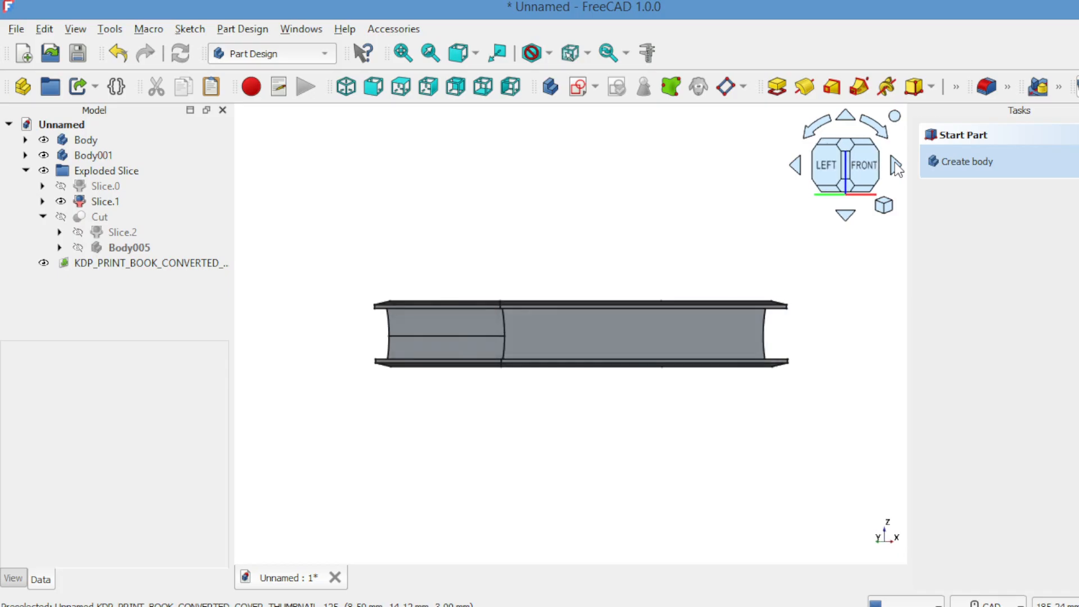
left_click(846, 216)
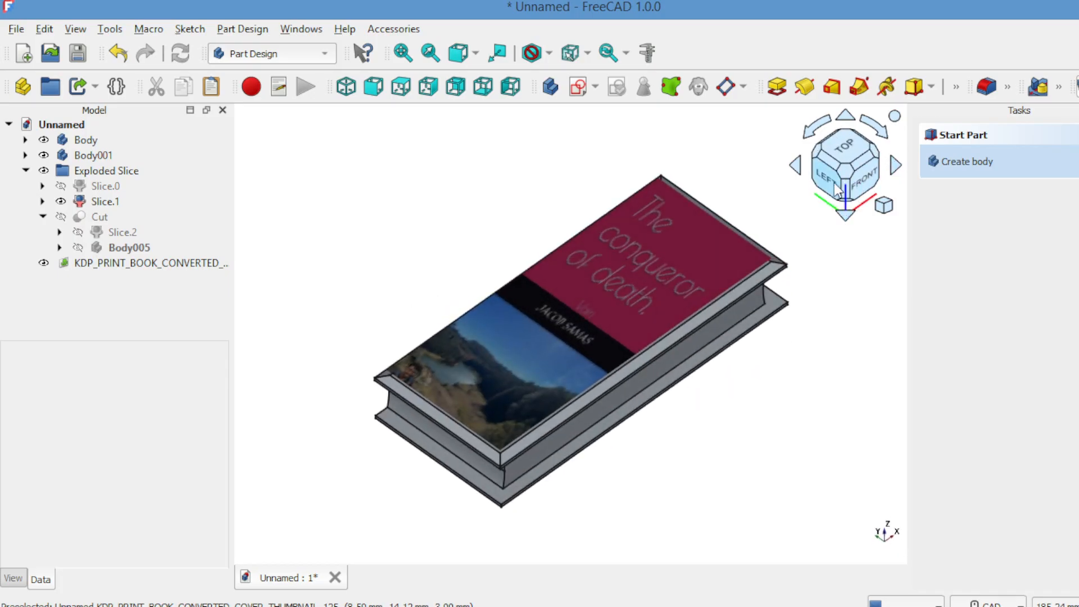
left_click(837, 188)
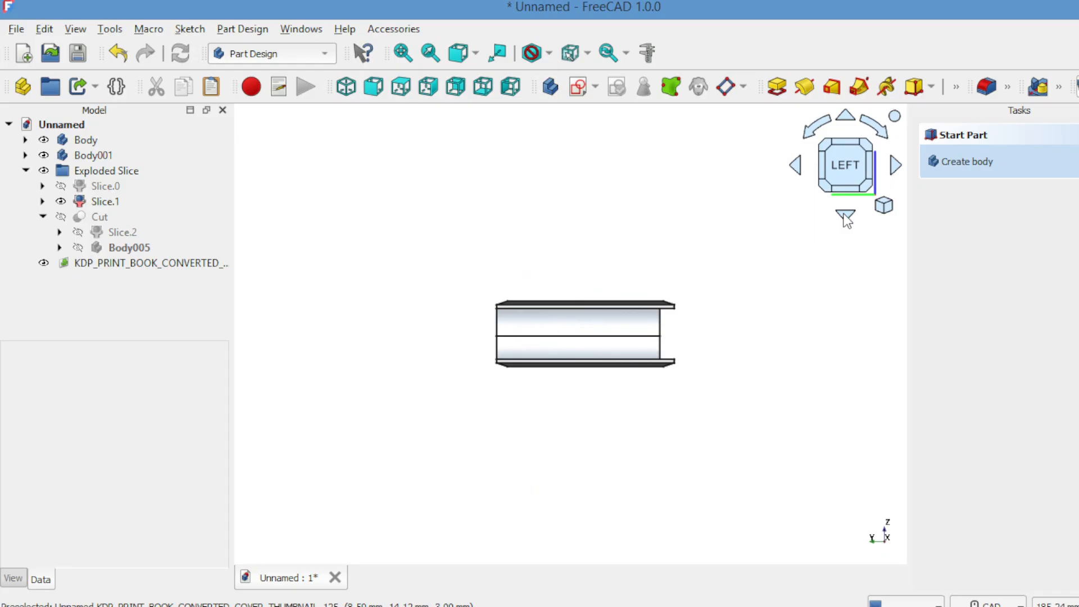
left_click(845, 216)
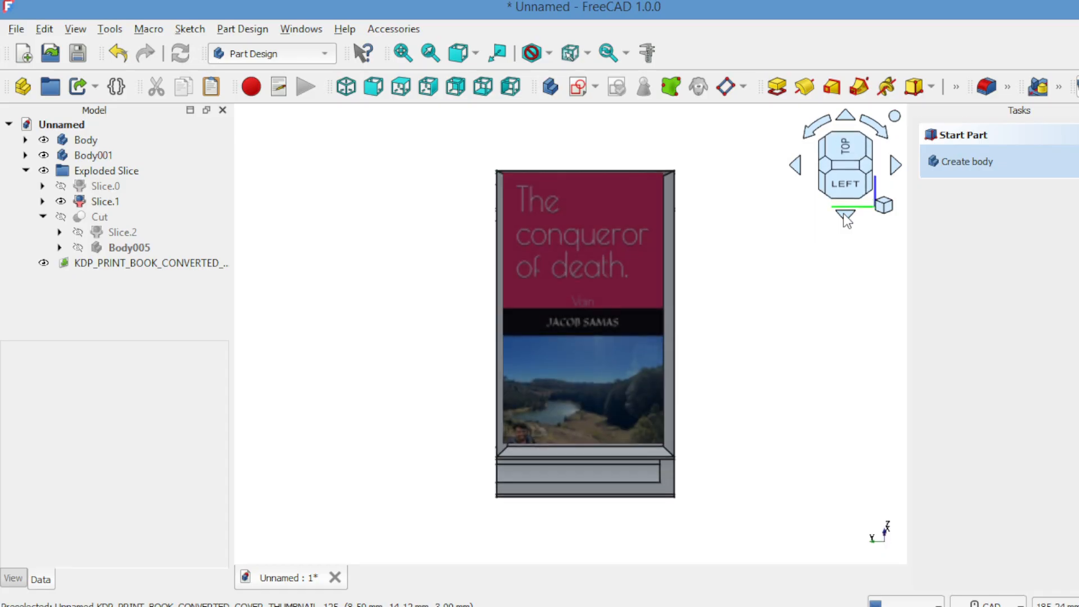
left_click(842, 150)
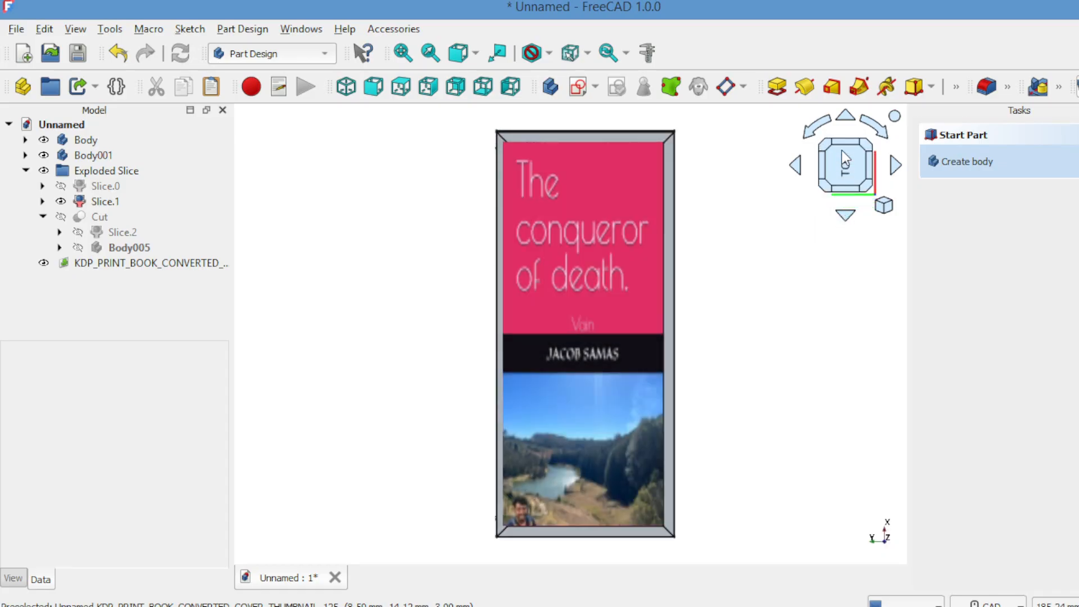
left_click(796, 166)
left_click(796, 166)
left_click(796, 166)
left_click(797, 168)
left_click(797, 168)
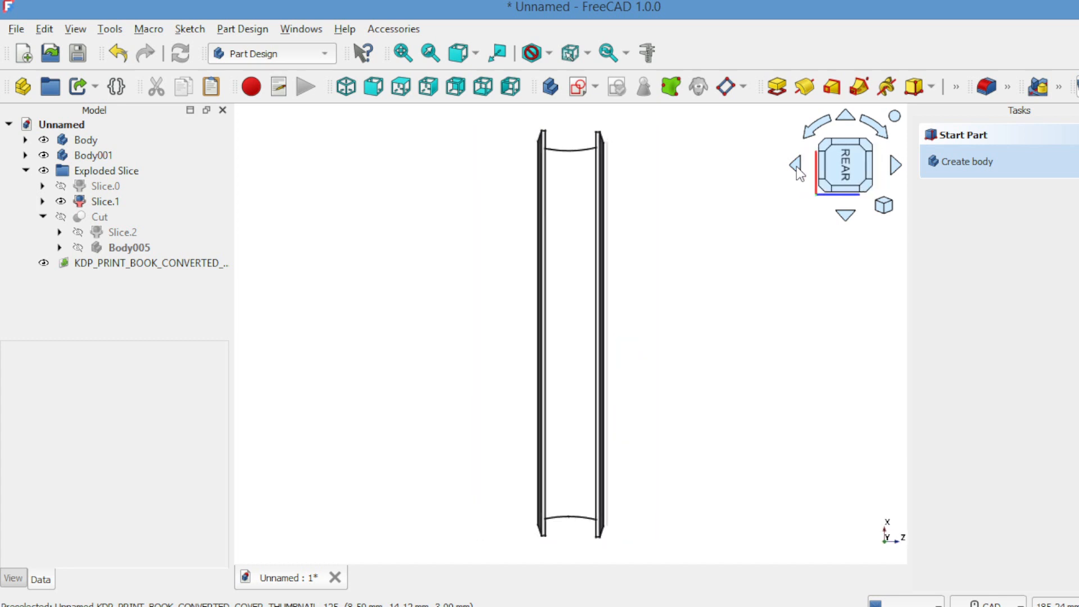
left_click(797, 167)
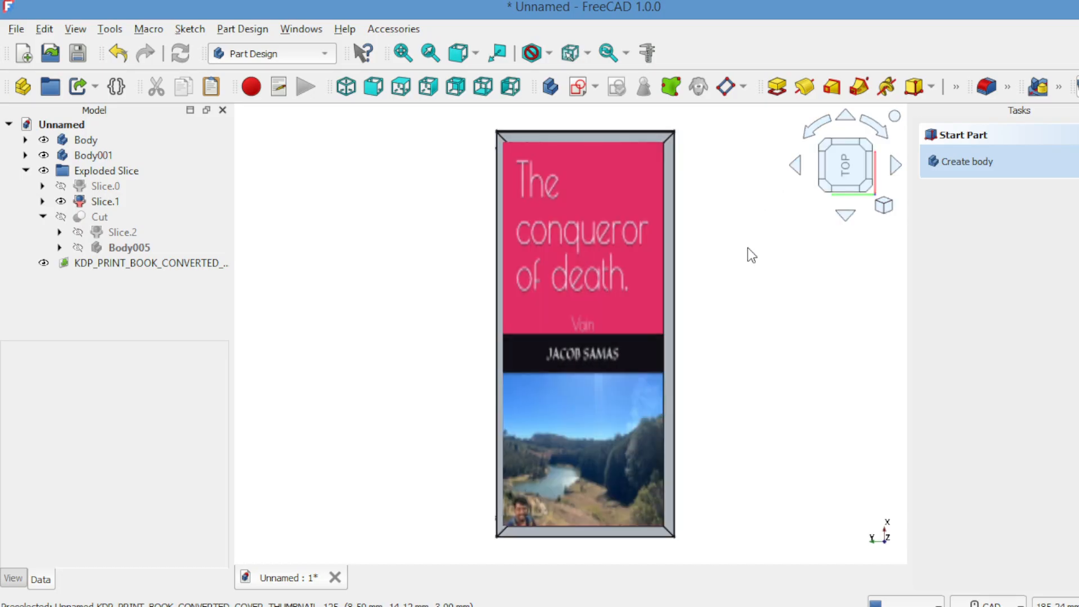